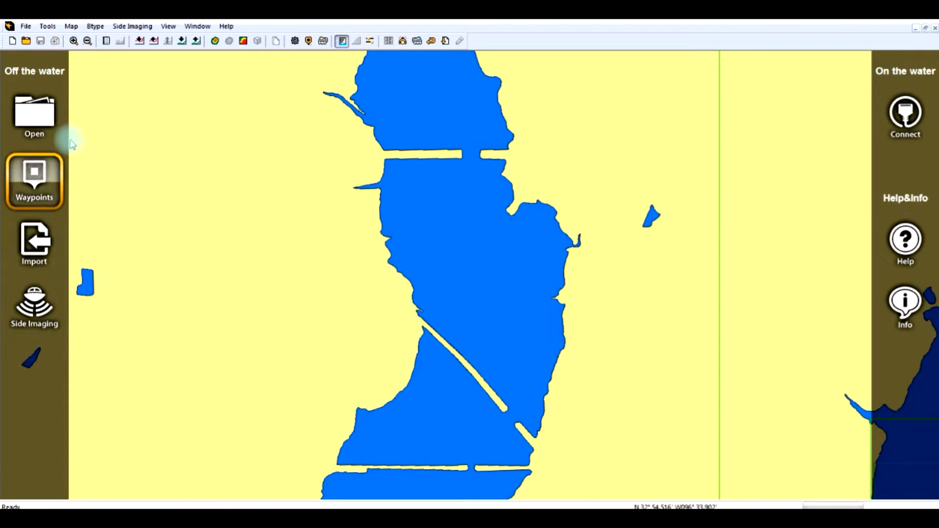
# Step: Start a data import, filter for AutoChart Live files (*.acu) and view the contents of Bastrop's ACDATA folder
pyautogui.click(35, 247)
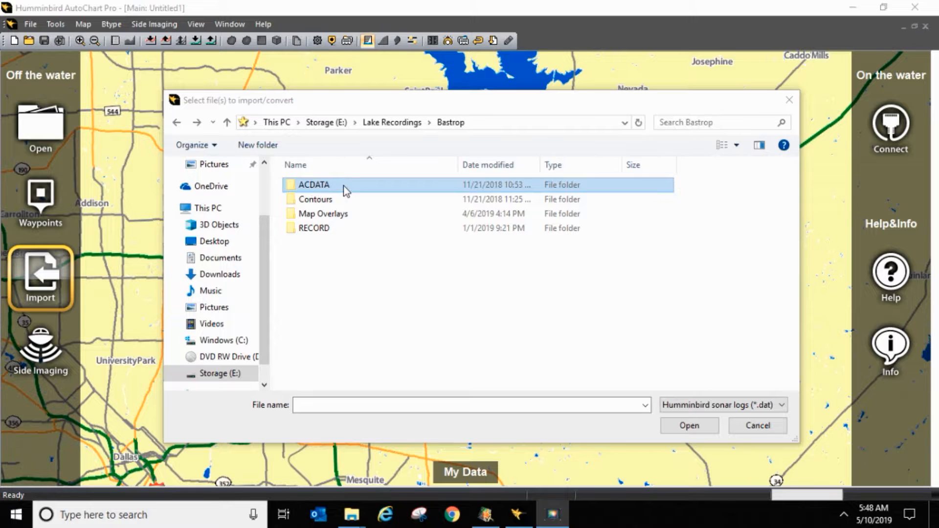
pyautogui.click(781, 406)
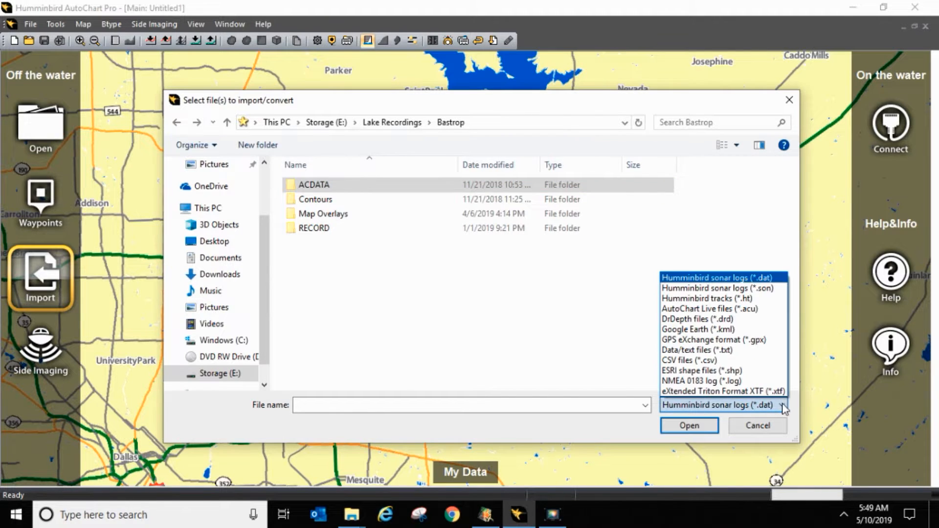
pyautogui.click(727, 312)
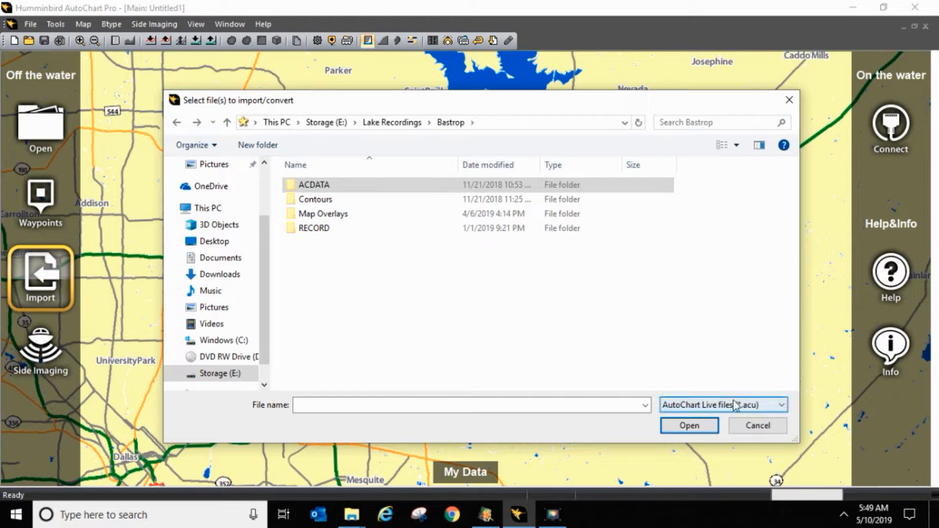
pyautogui.doubleClick(300, 185)
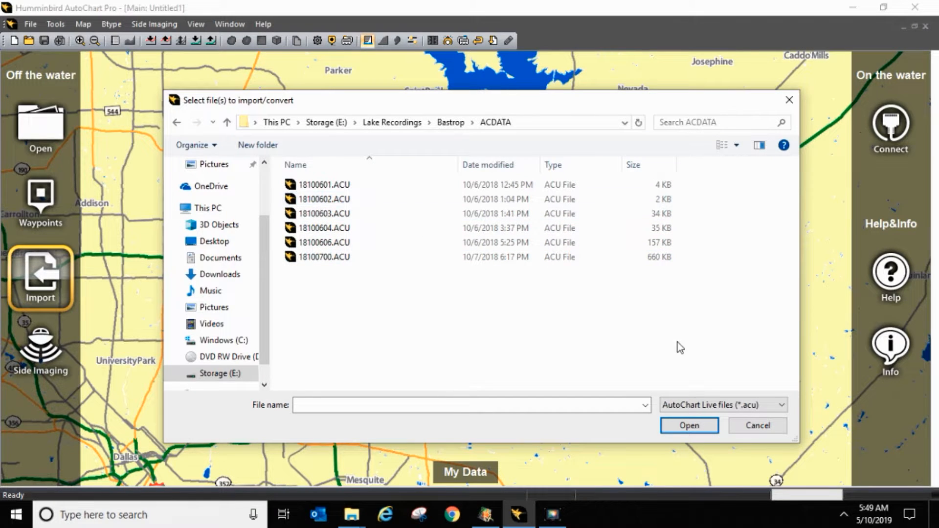
# Step: Filter the import for Humminbird sonar logs (*.dat), view Bastrop's RECORD folder and return to the Bastrop folder
pyautogui.click(781, 405)
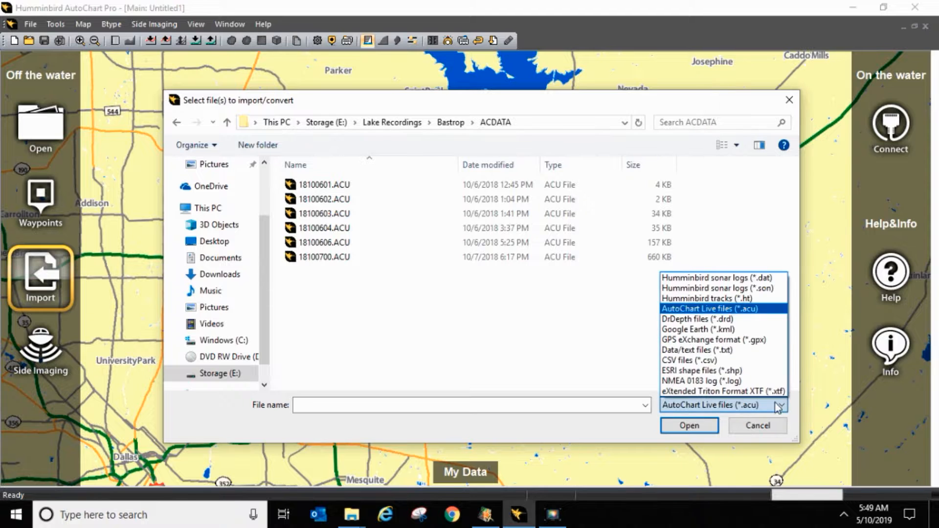
pyautogui.click(739, 280)
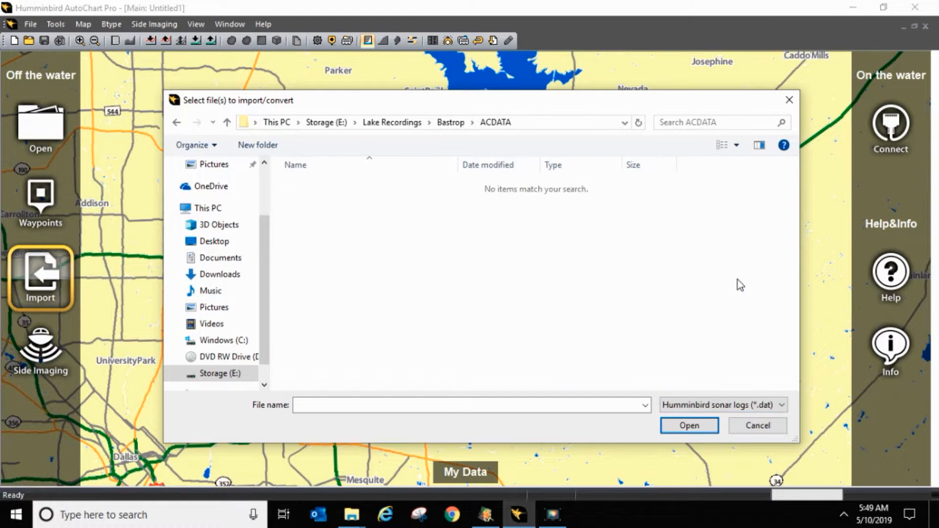
pyautogui.click(455, 124)
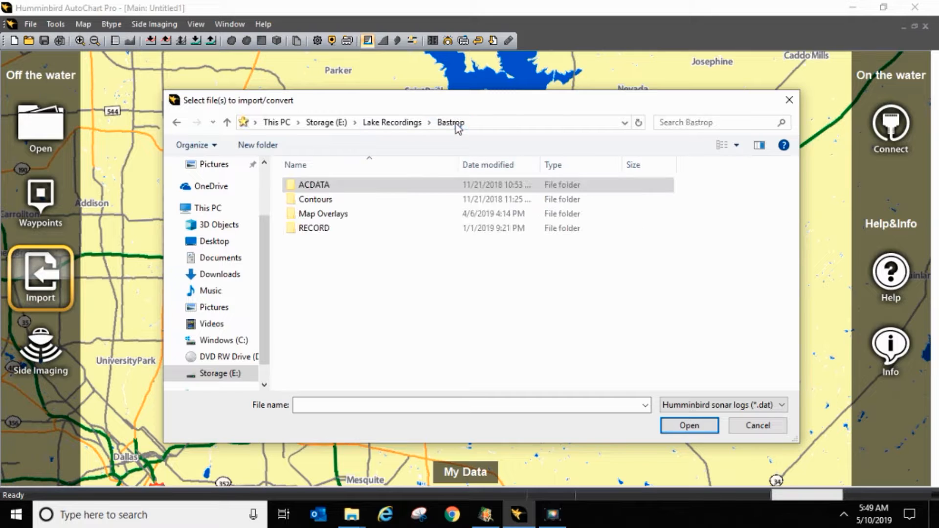
pyautogui.doubleClick(312, 230)
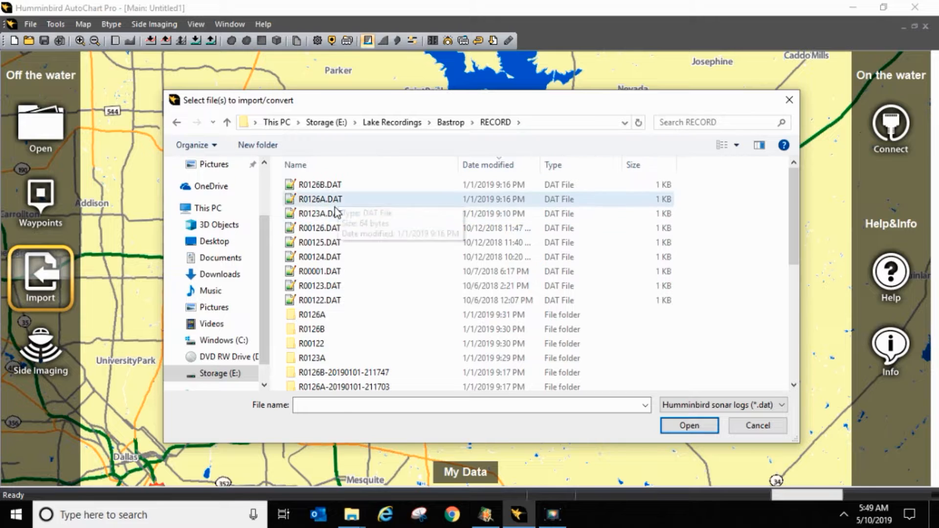
pyautogui.click(455, 123)
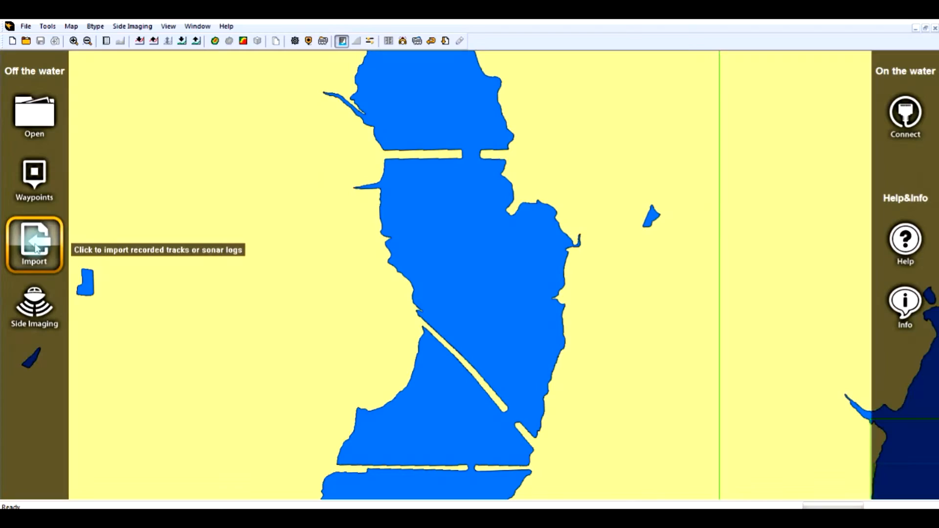
# Step: Import the single Humminbird sonar log R00249.DAT from the Miller - North Record folder
pyautogui.click(36, 248)
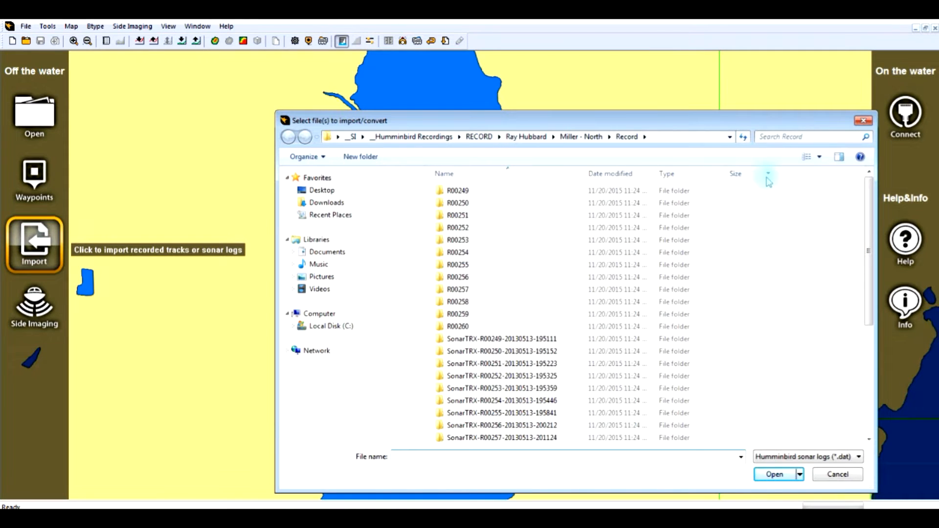
pyautogui.moveTo(867, 225); pyautogui.dragTo(848, 370)
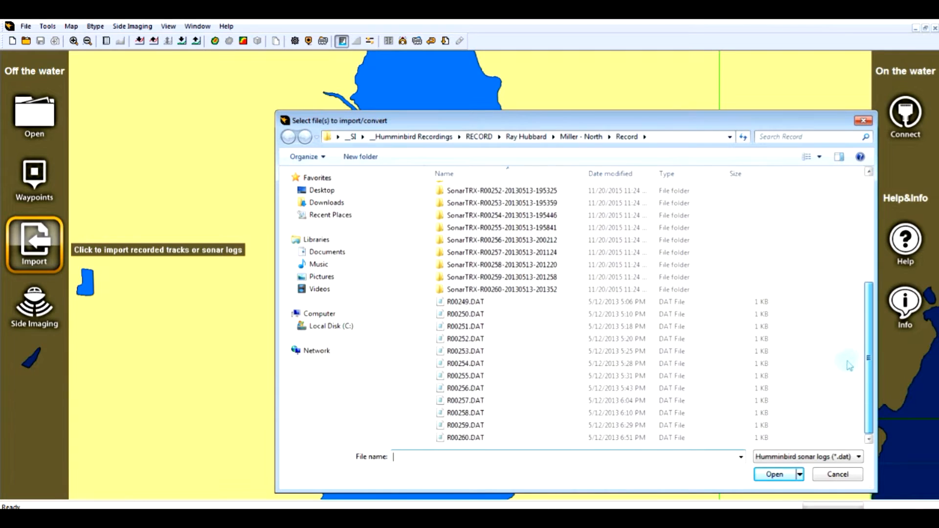
pyautogui.click(463, 303)
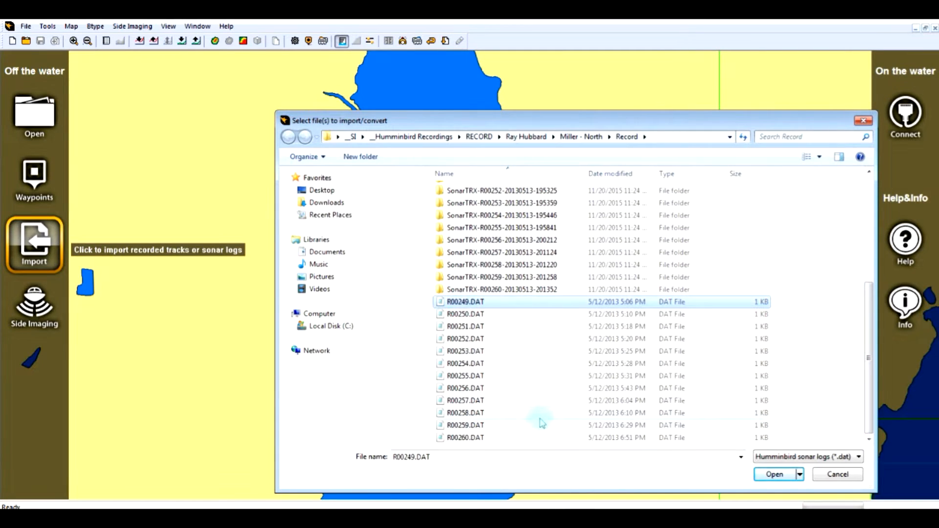
pyautogui.click(772, 475)
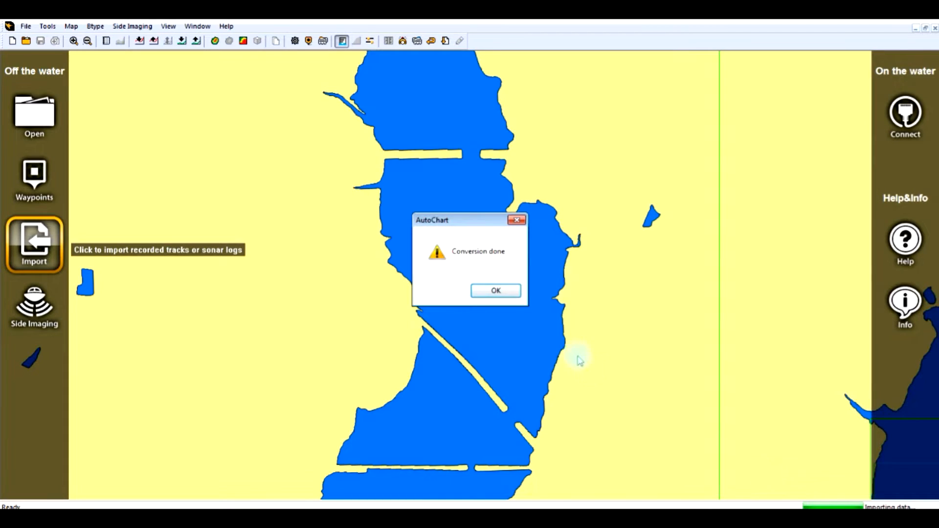
pyautogui.click(489, 293)
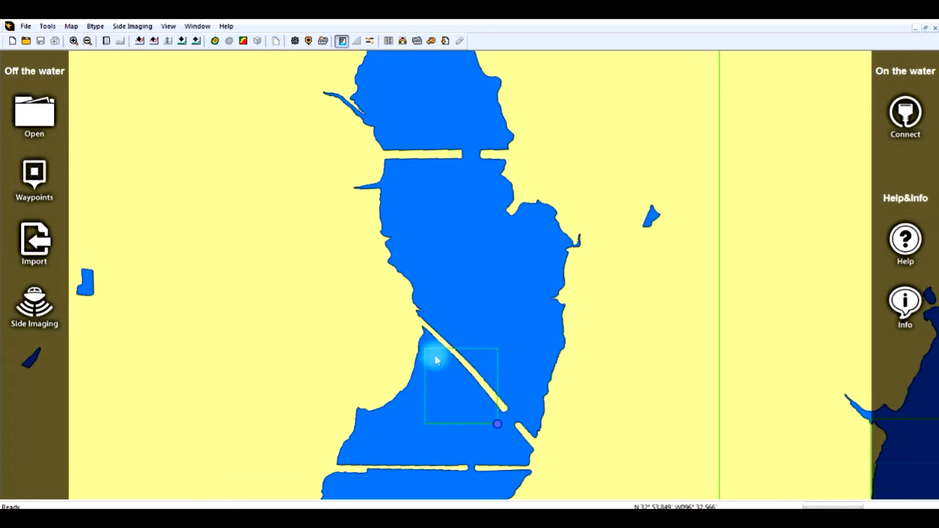
pyautogui.click(497, 424)
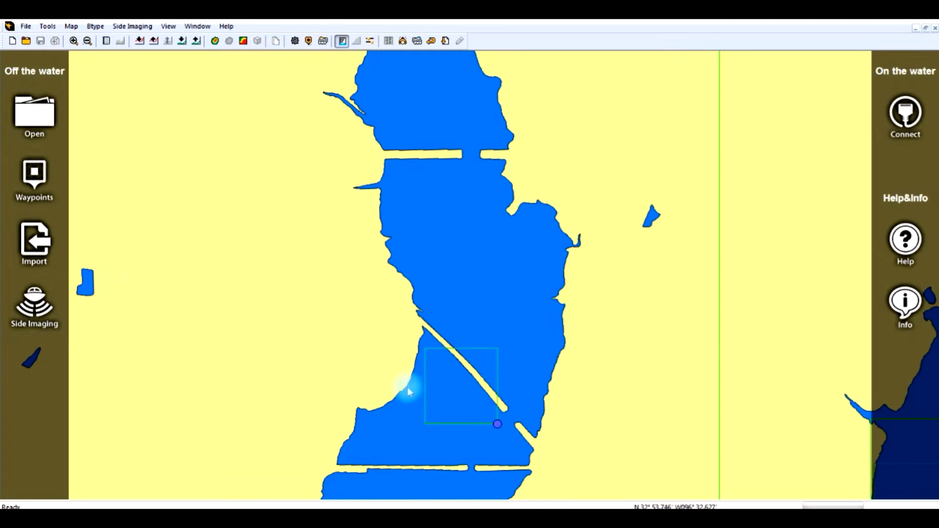
# Step: Import the sonar logs R00250.DAT through R00254.DAT together with R00258.DAT in one batch
pyautogui.click(37, 250)
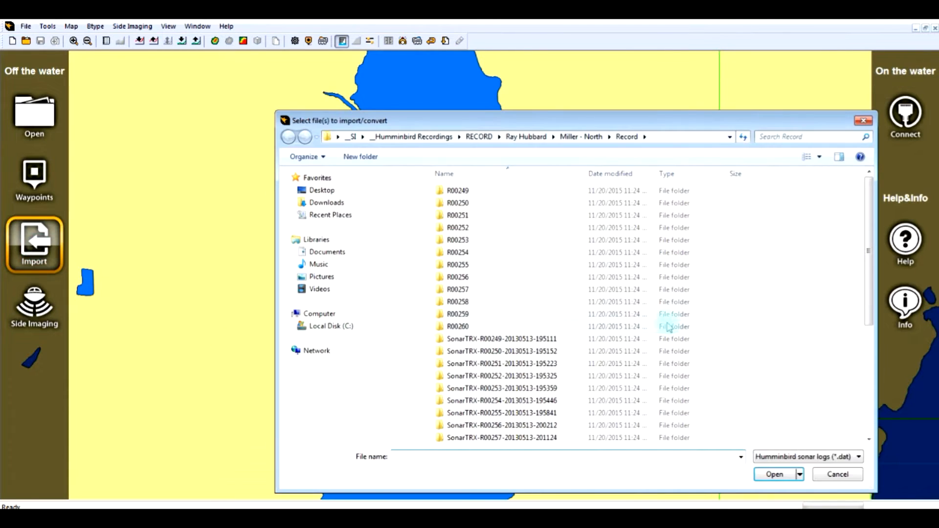
pyautogui.moveTo(869, 288); pyautogui.dragTo(870, 401)
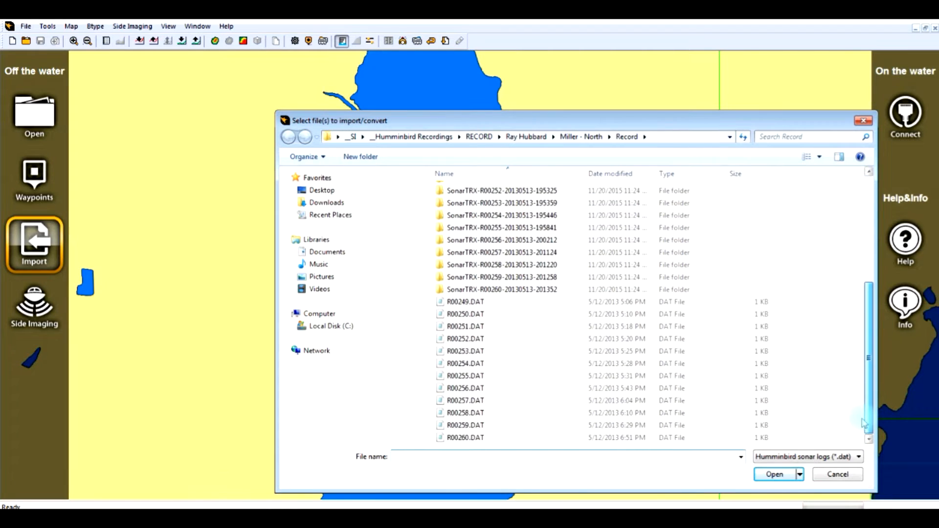
pyautogui.click(474, 318)
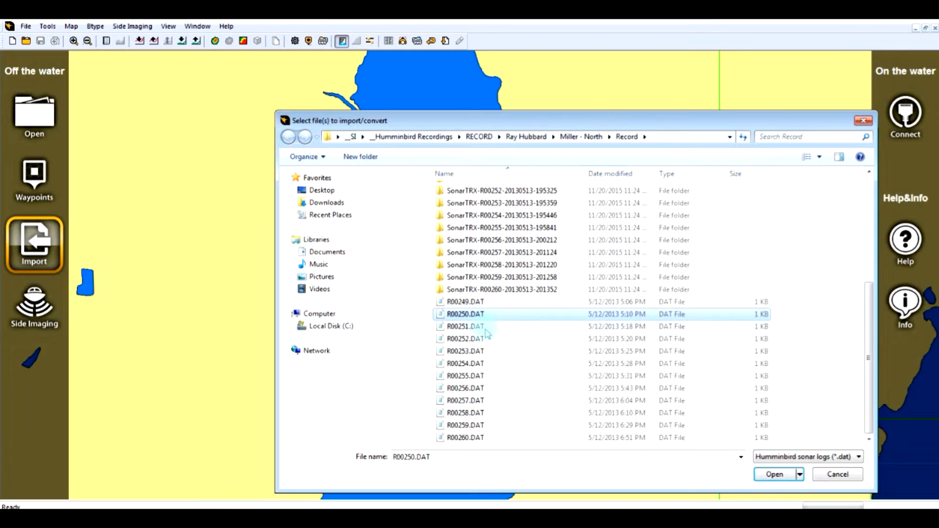
pyautogui.keyDown('shift'); pyautogui.click(477, 366); pyautogui.keyUp('shift')
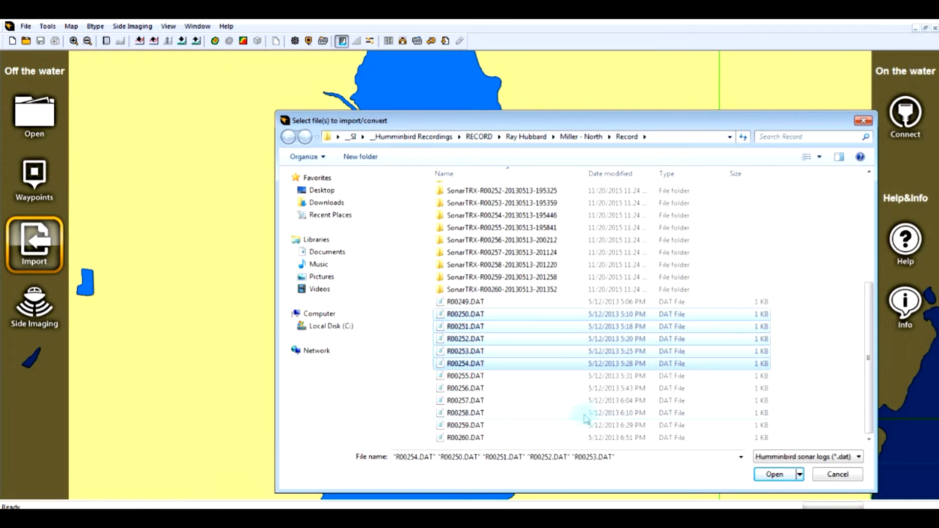
pyautogui.keyDown('ctrl'); pyautogui.click(464, 415); pyautogui.keyUp('ctrl')
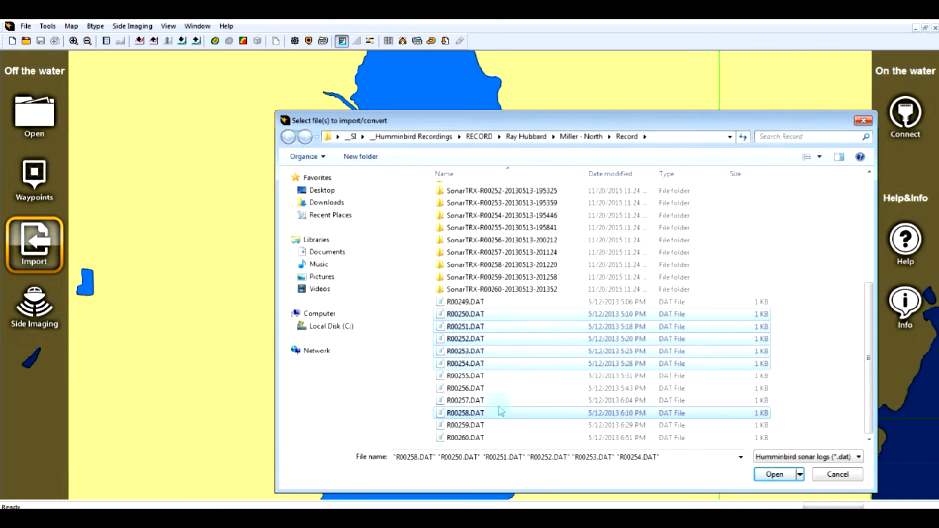
pyautogui.click(773, 477)
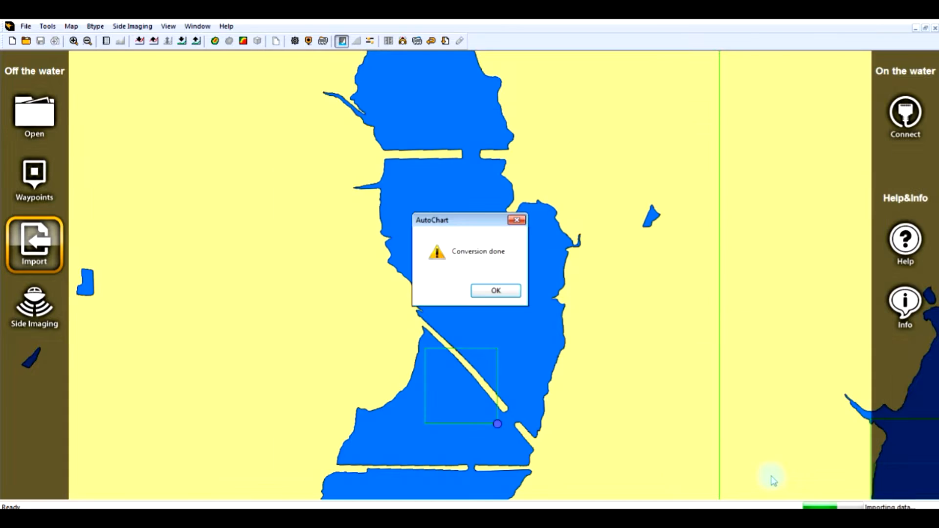
pyautogui.click(496, 290)
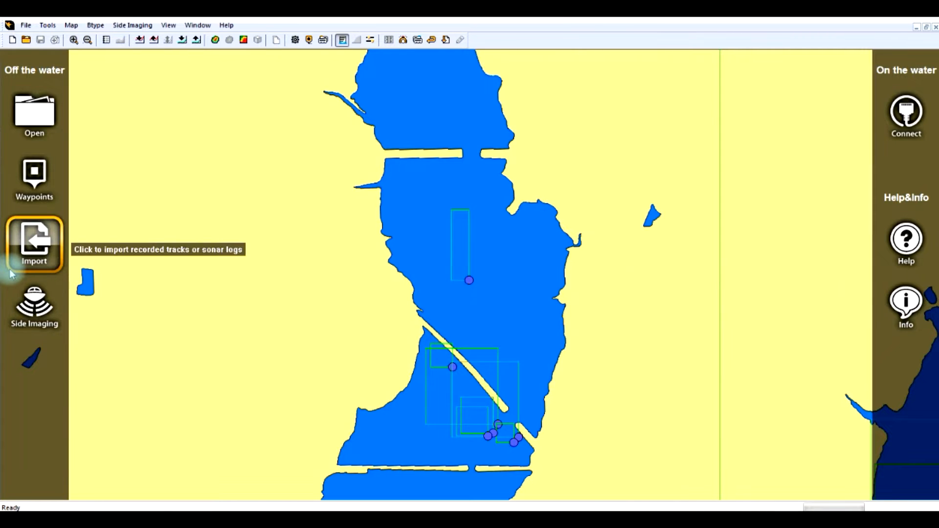
# Step: Import the sonar log R00260.DAT with the Import/Convert command
pyautogui.click(26, 25)
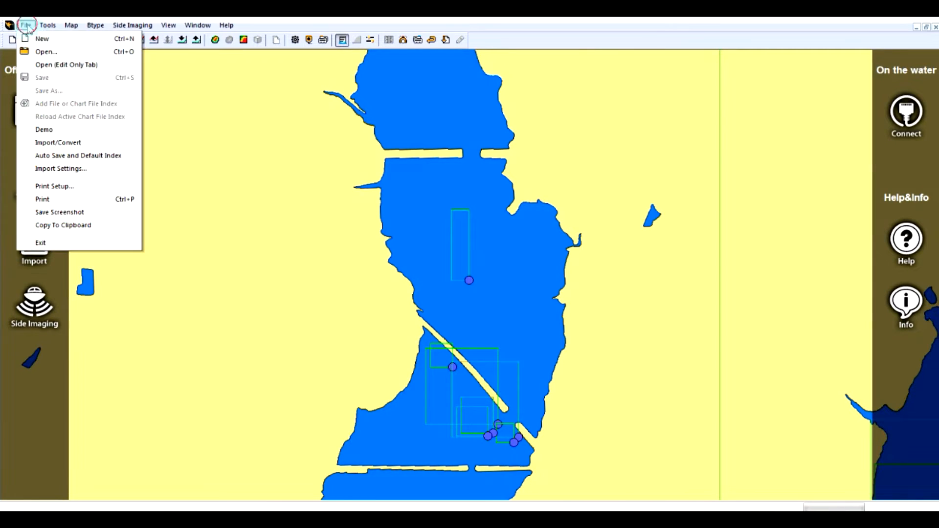
pyautogui.click(35, 142)
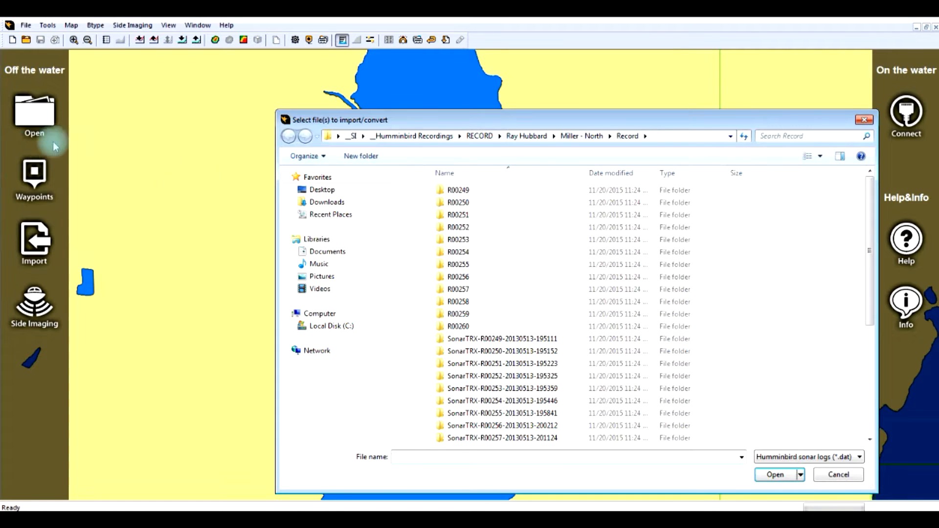
pyautogui.moveTo(868, 296); pyautogui.dragTo(869, 409)
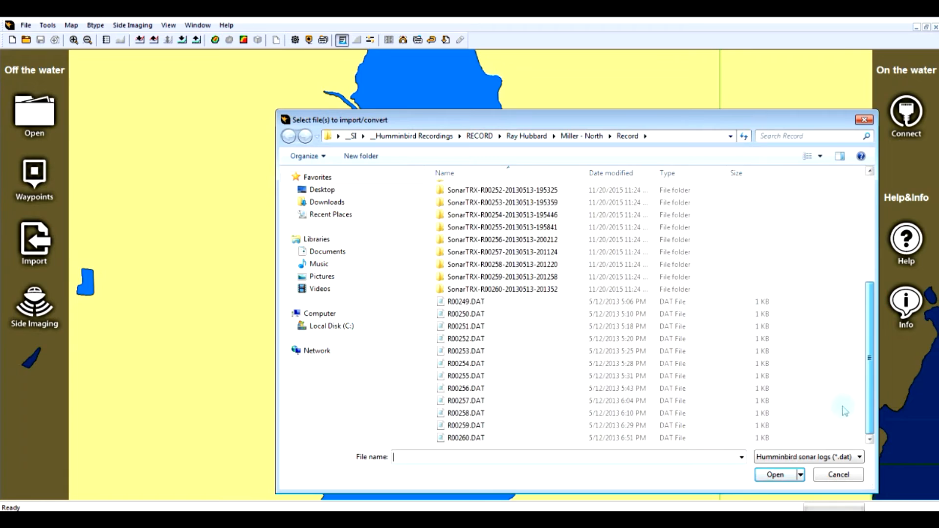
pyautogui.click(465, 439)
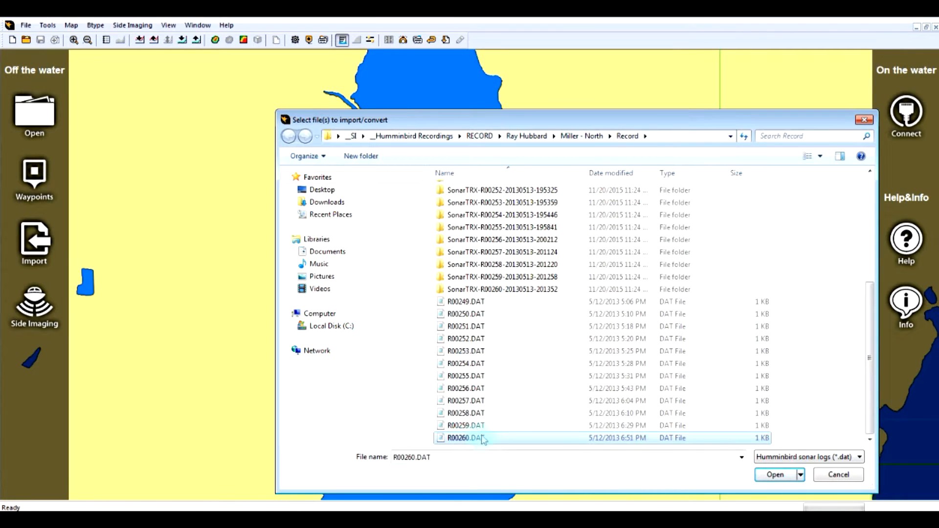
pyautogui.click(775, 474)
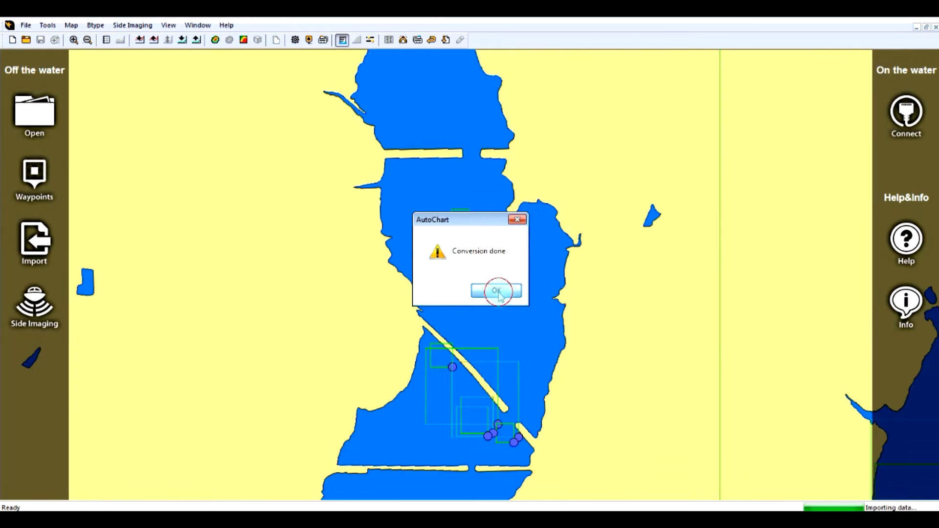
pyautogui.click(497, 292)
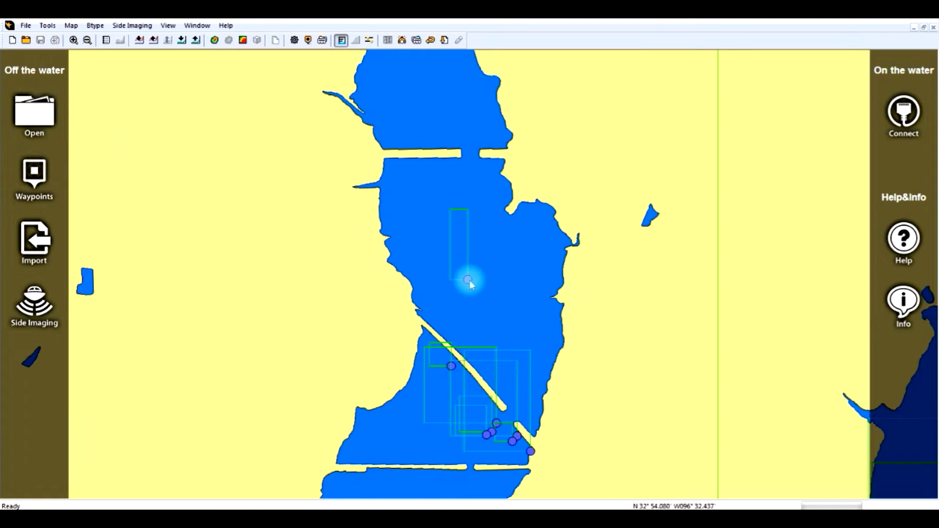
# Step: Identify the data file of the northernmost recording, open R00258.acd from the Record folder and inspect its track on the lake map
pyautogui.moveTo(468, 281)
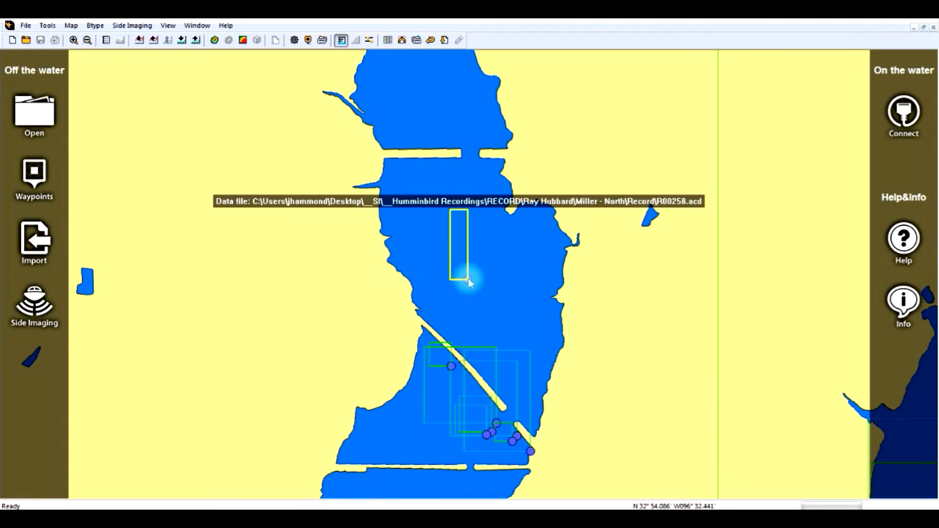
pyautogui.click(43, 124)
pyautogui.moveTo(856, 254); pyautogui.dragTo(854, 366)
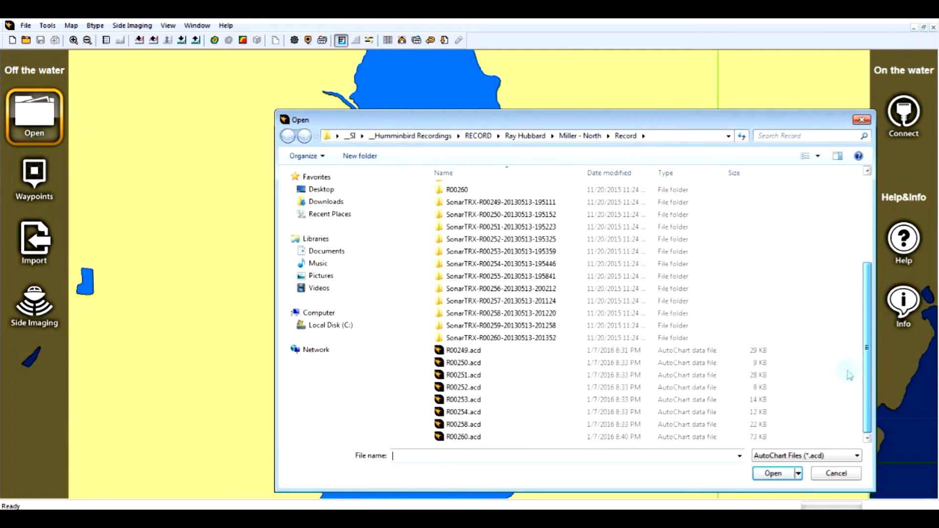
pyautogui.click(462, 425)
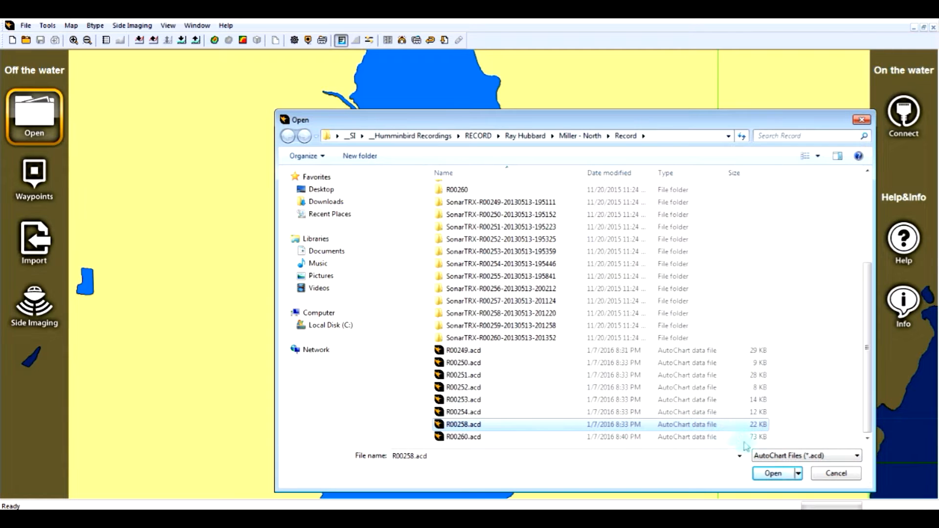
pyautogui.click(774, 474)
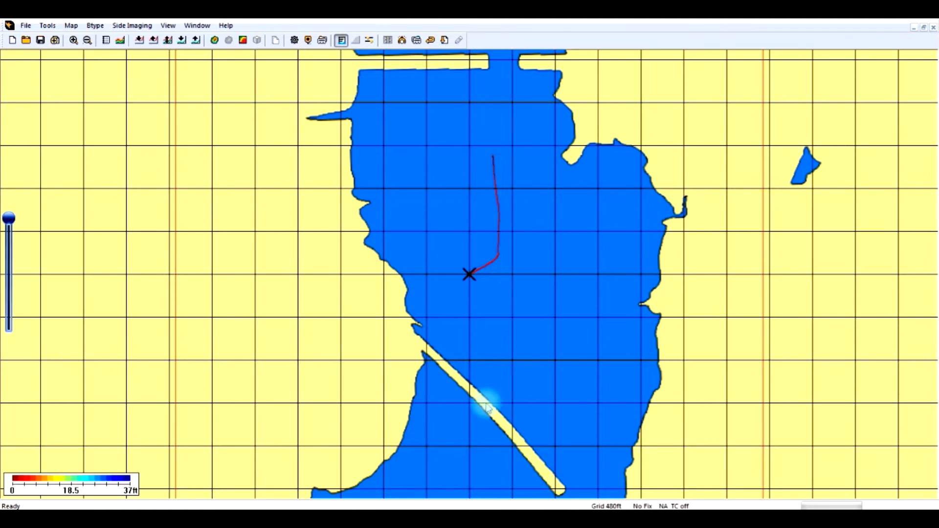
pyautogui.scroll(-2, 532, 367)
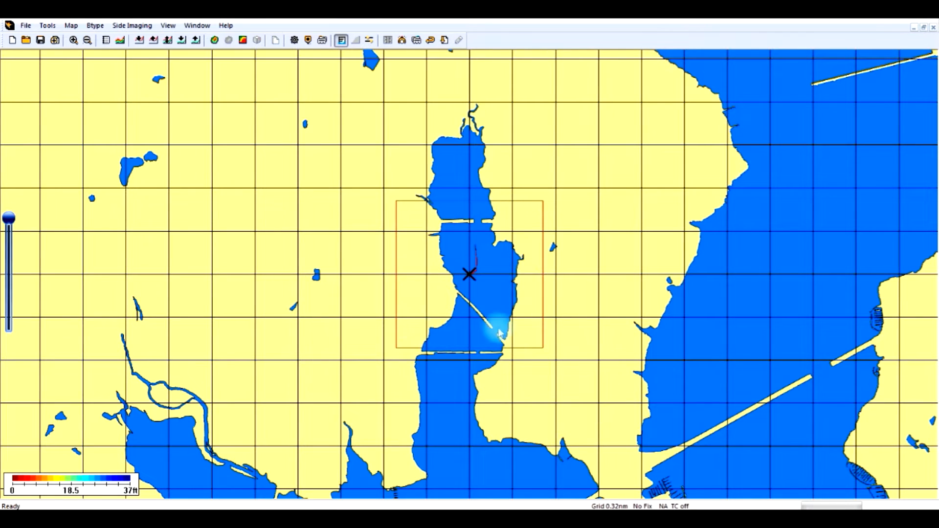
pyautogui.scroll(2, 498, 314)
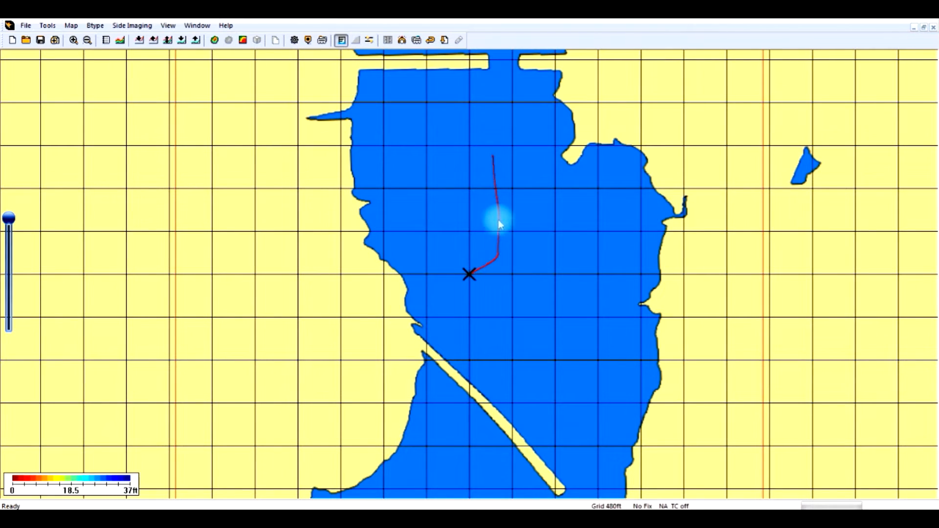
pyautogui.moveTo(493, 157)
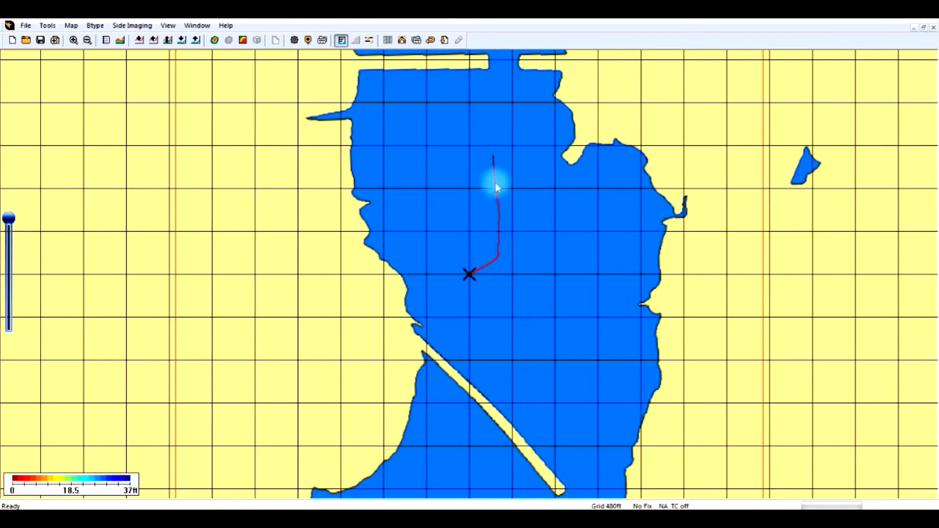
# Step: Create a depth map from the loaded R00258.acd track, and clear all loaded data to return to the start screen
pyautogui.click(214, 42)
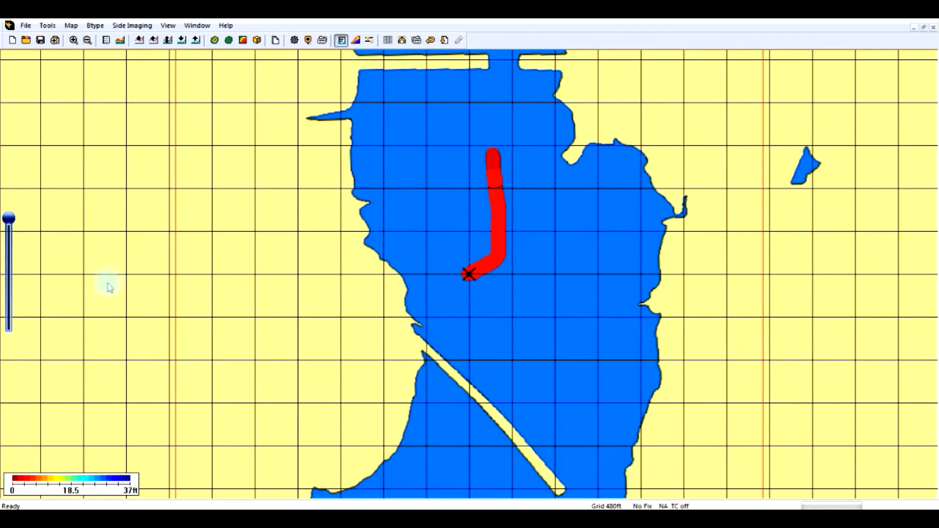
pyautogui.click(13, 42)
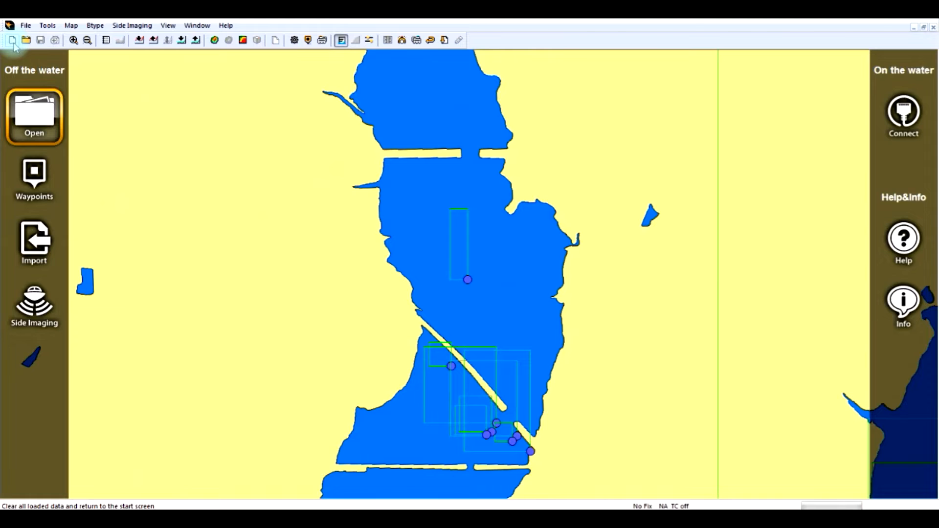
# Step: Open the data file R00250.acd from the Miller - North Record folder
pyautogui.click(31, 119)
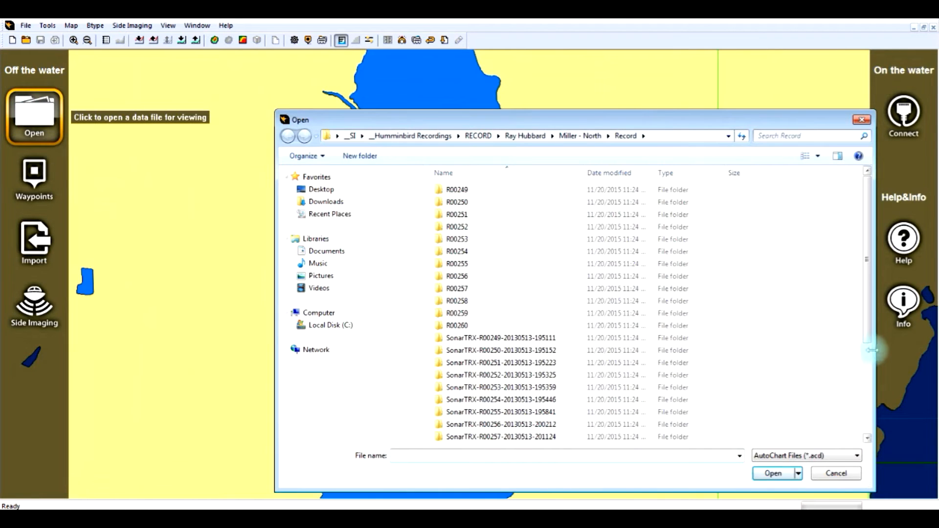
pyautogui.moveTo(870, 337); pyautogui.dragTo(873, 426)
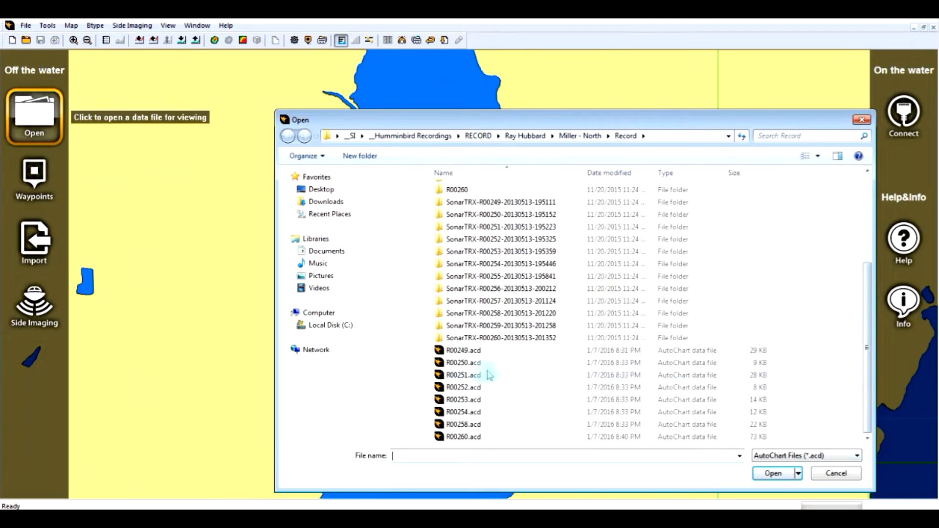
pyautogui.click(473, 350)
pyautogui.click(475, 437)
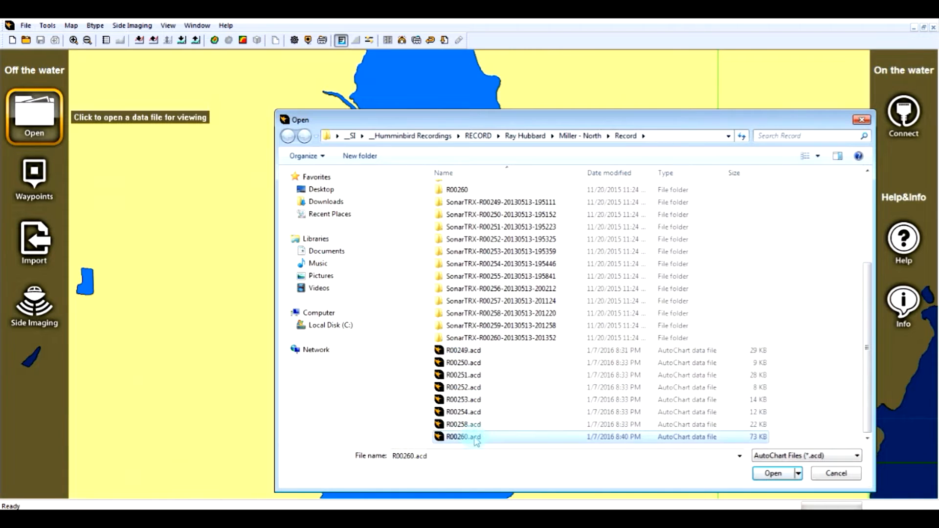
pyautogui.click(474, 350)
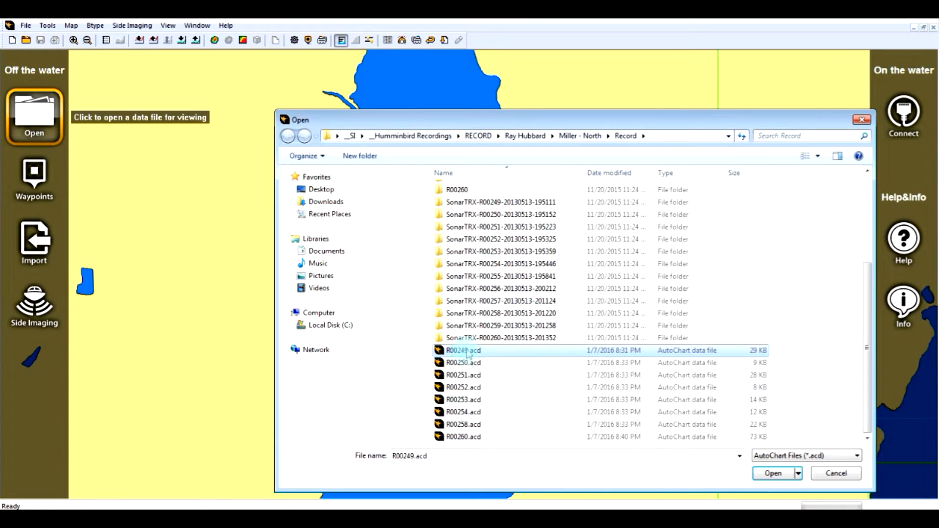
pyautogui.click(477, 364)
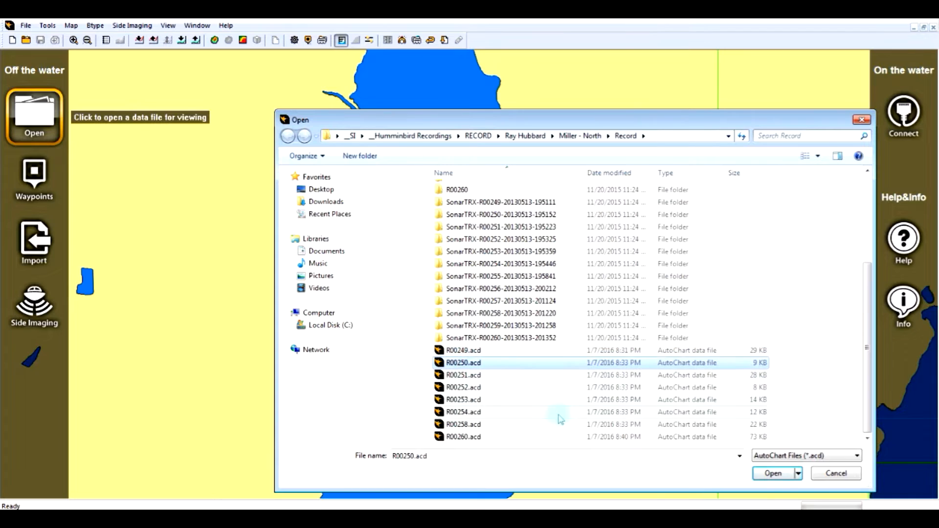
pyautogui.click(774, 476)
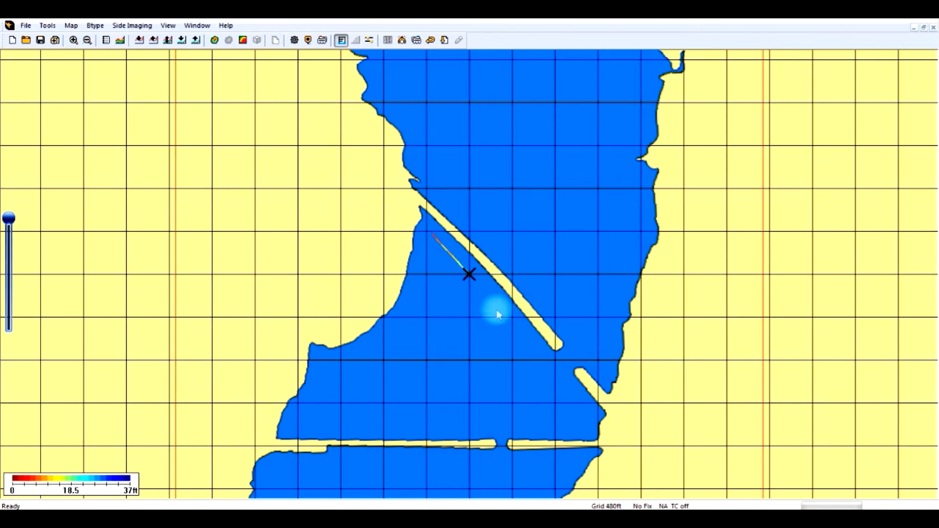
# Step: Create a depth map from the R00250.acd track, inspect its contours up close, and clear the loaded data
pyautogui.click(213, 40)
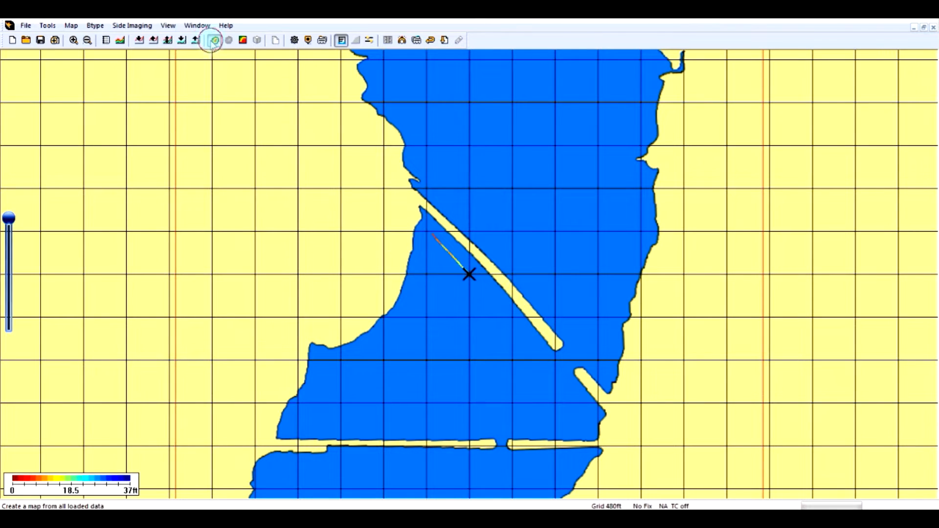
pyautogui.scroll(2, 474, 329)
pyautogui.scroll(2, 477, 322)
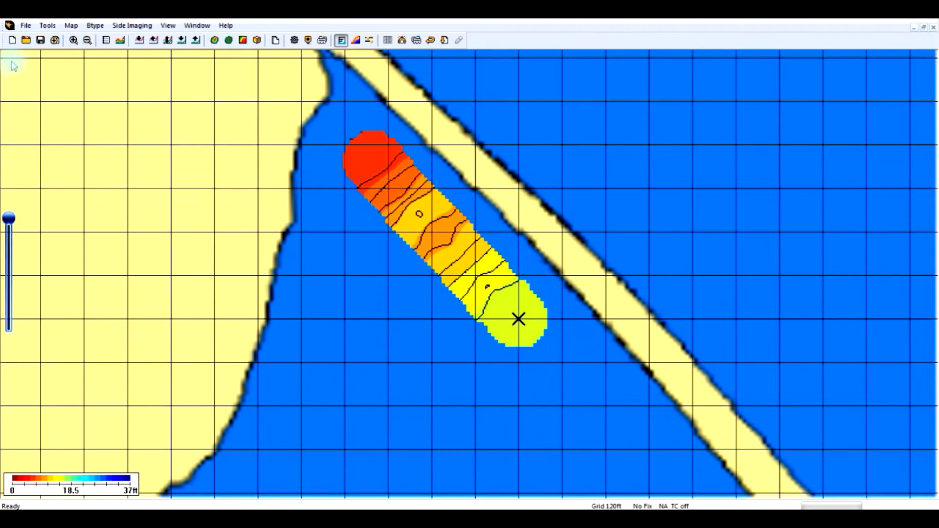
pyautogui.click(12, 41)
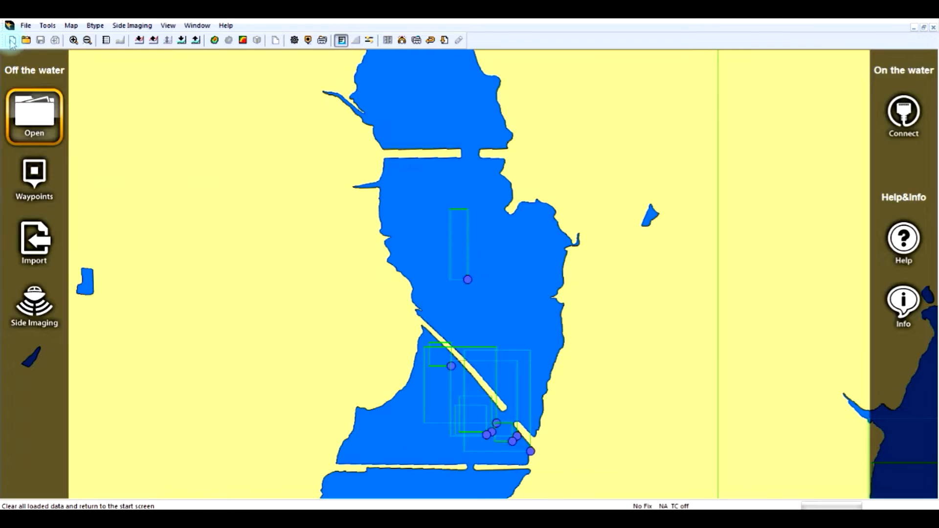
pyautogui.moveTo(517, 394); pyautogui.dragTo(509, 336)
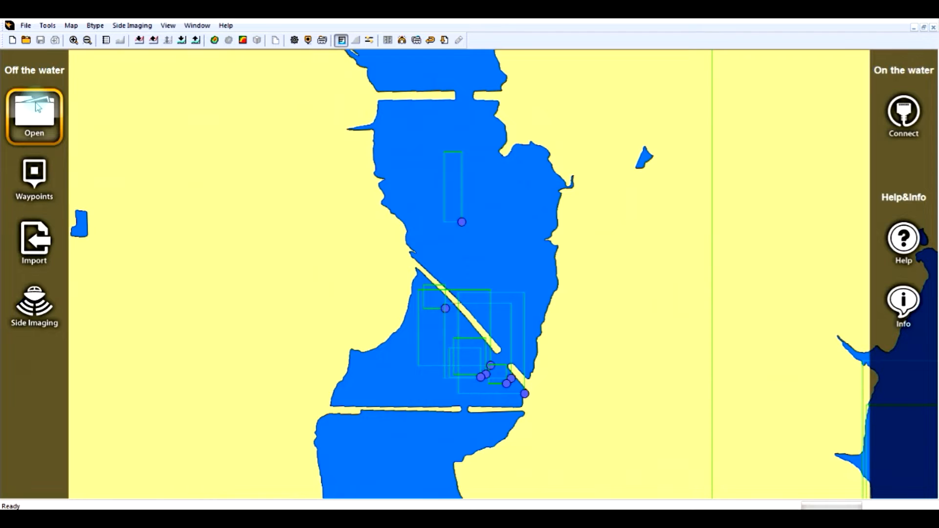
pyautogui.click(26, 26)
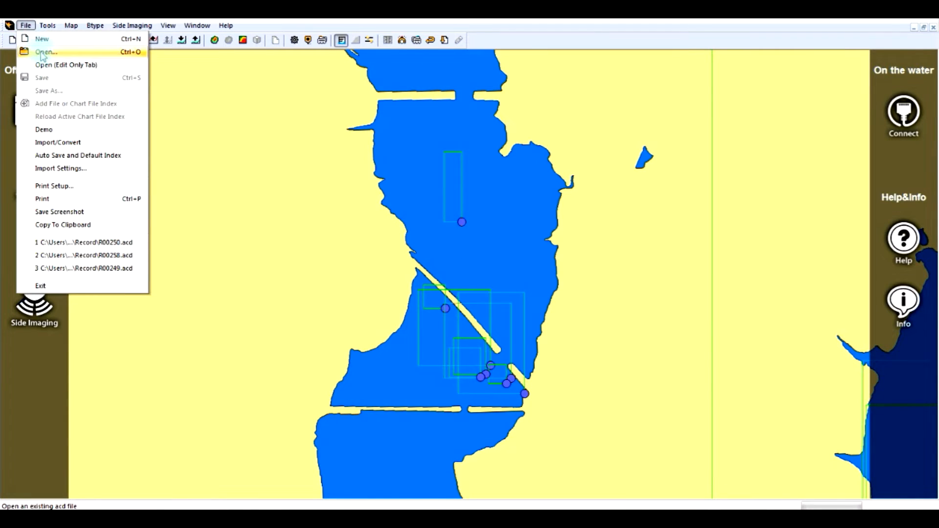
pyautogui.click(178, 94)
pyautogui.click(28, 42)
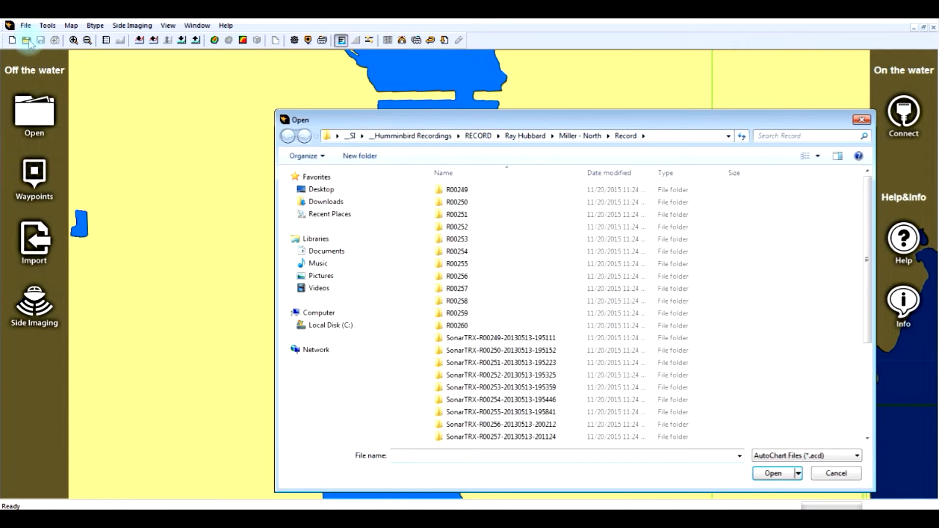
pyautogui.click(840, 474)
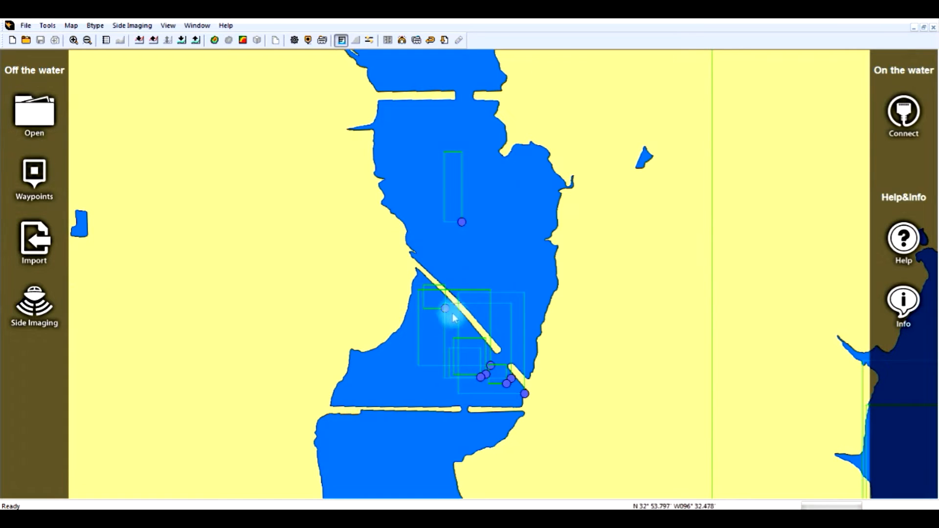
# Step: Load all recordings around the diagonal causeway at once using Map here on the lake just north of it
pyautogui.rightClick(470, 271)
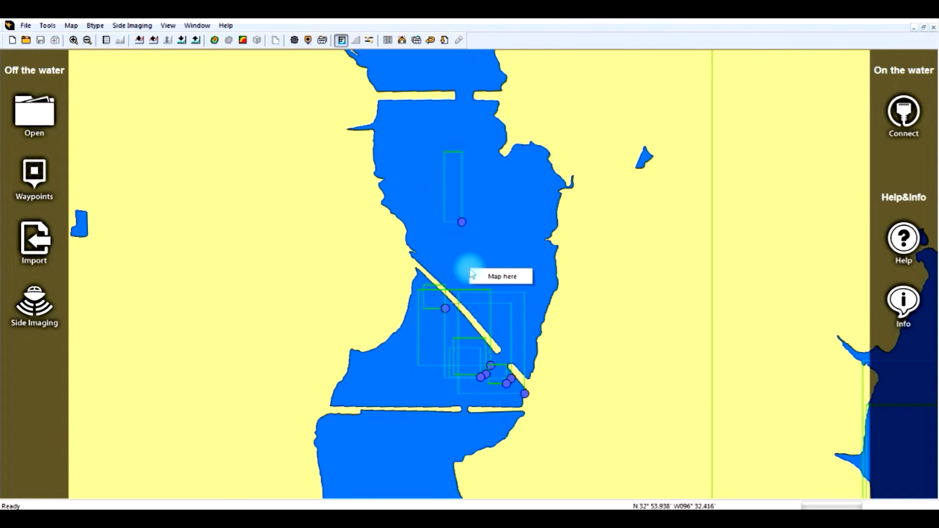
pyautogui.click(500, 277)
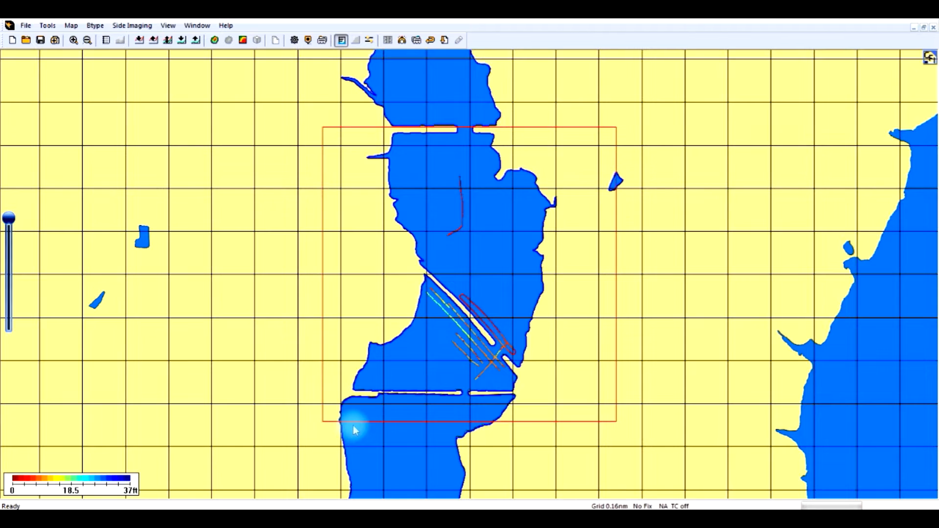
pyautogui.moveTo(355, 426)
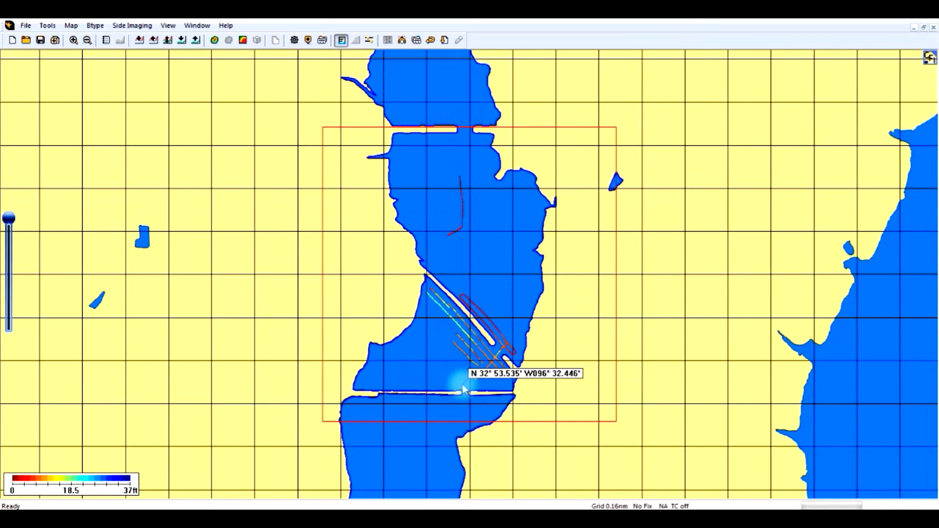
# Step: Create a combined depth map from all loaded recordings and inspect the contours along the diagonal causeway
pyautogui.click(214, 41)
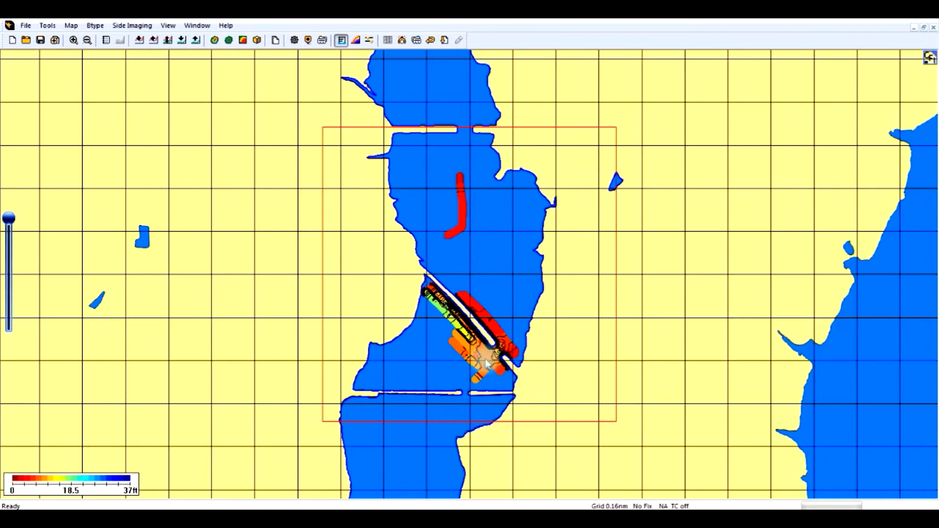
pyautogui.scroll(5, 486, 357)
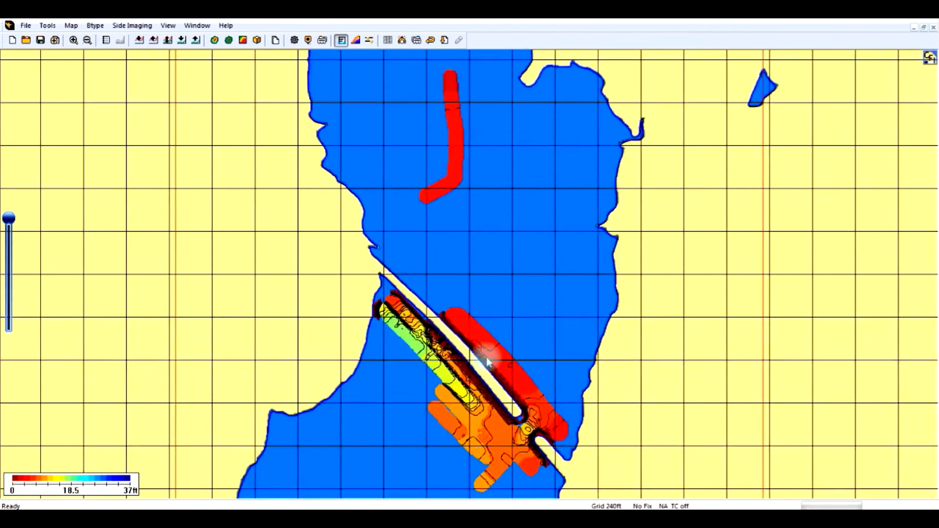
pyautogui.moveTo(420, 362); pyautogui.dragTo(501, 23)
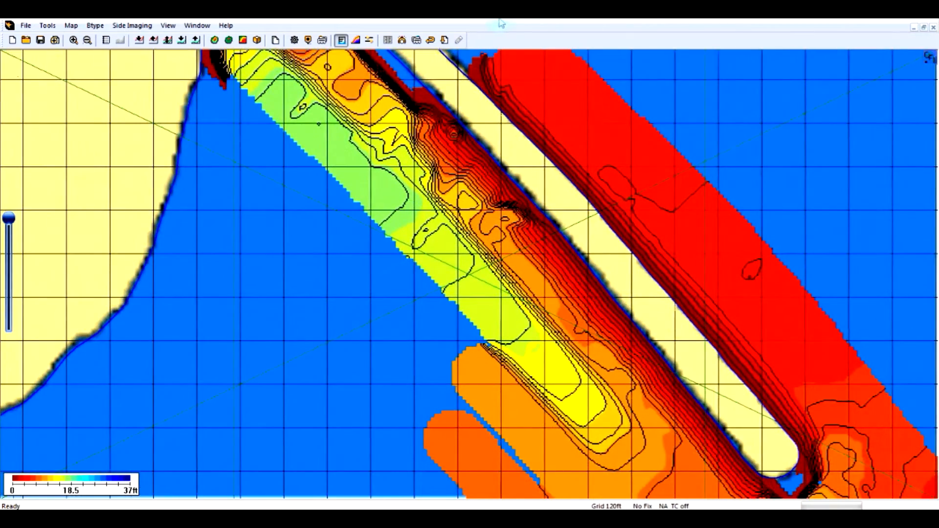
pyautogui.moveTo(522, 323); pyautogui.dragTo(509, 299)
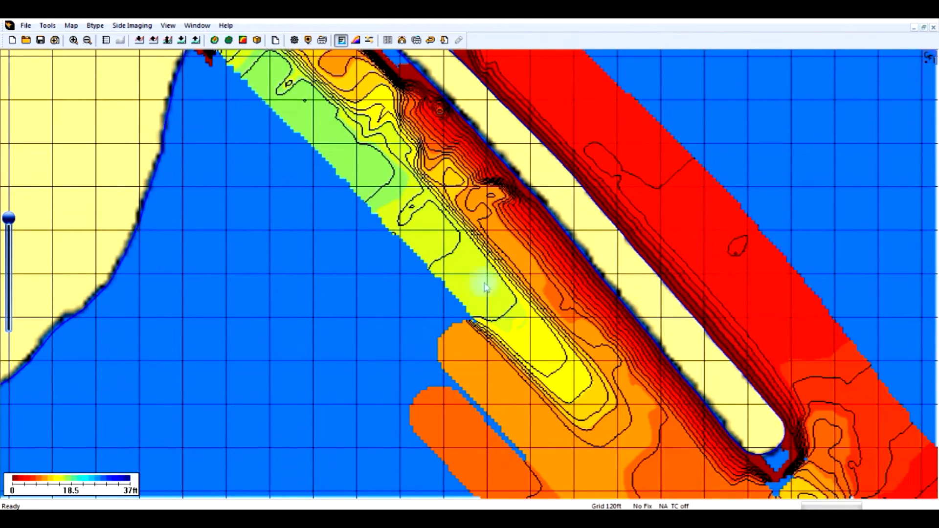
# Step: Switch the depth map to the Contours display and back to color-filled depths with black contours
pyautogui.rightClick(541, 326)
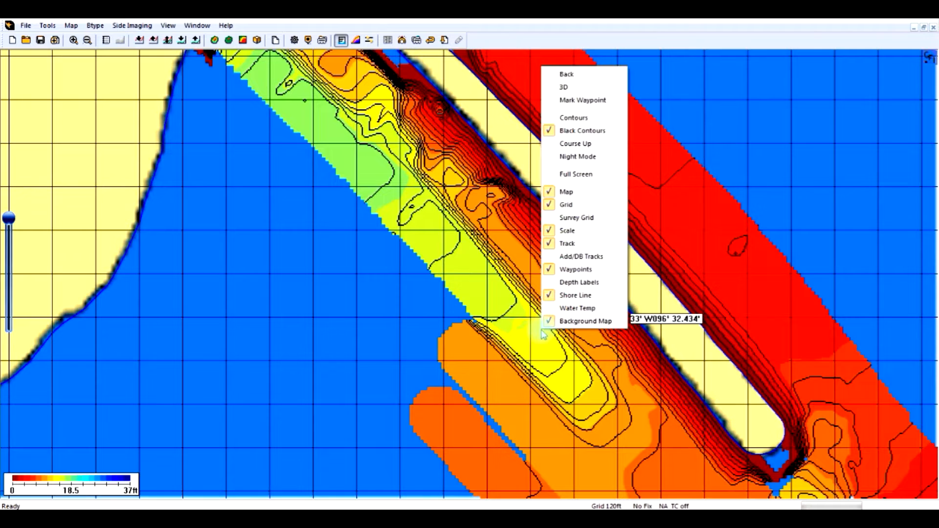
pyautogui.click(571, 120)
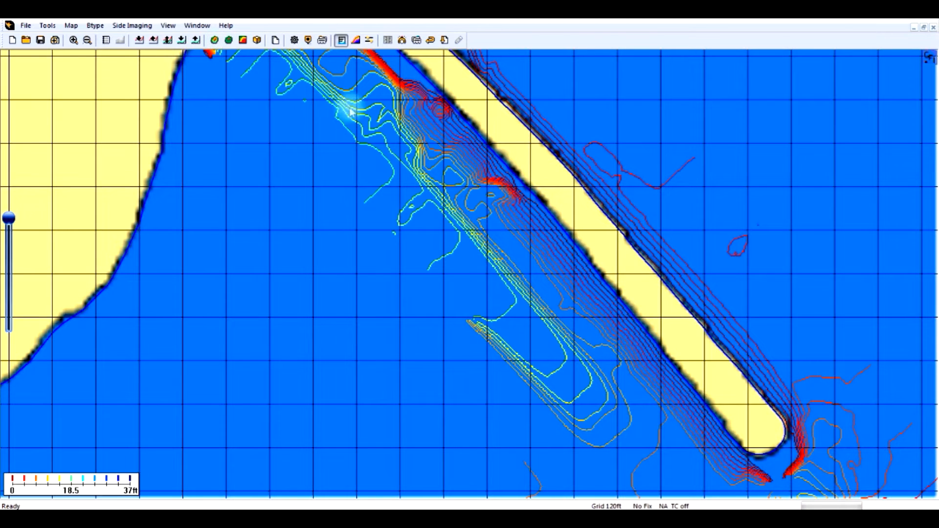
pyautogui.rightClick(425, 142)
pyautogui.click(424, 143)
pyautogui.rightClick(426, 141)
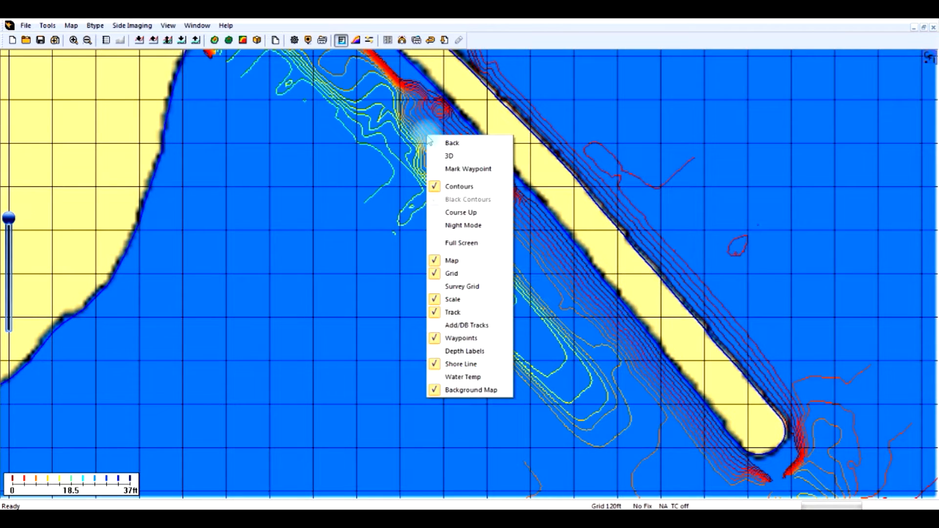
pyautogui.click(465, 186)
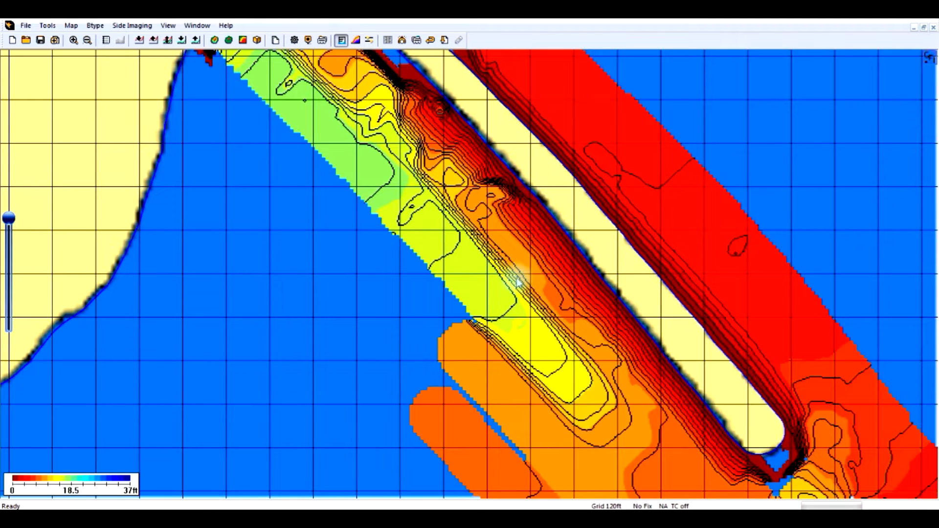
# Step: Show the depth map in 3D and rotate it to a low oblique view of the slope along the causeway
pyautogui.rightClick(589, 336)
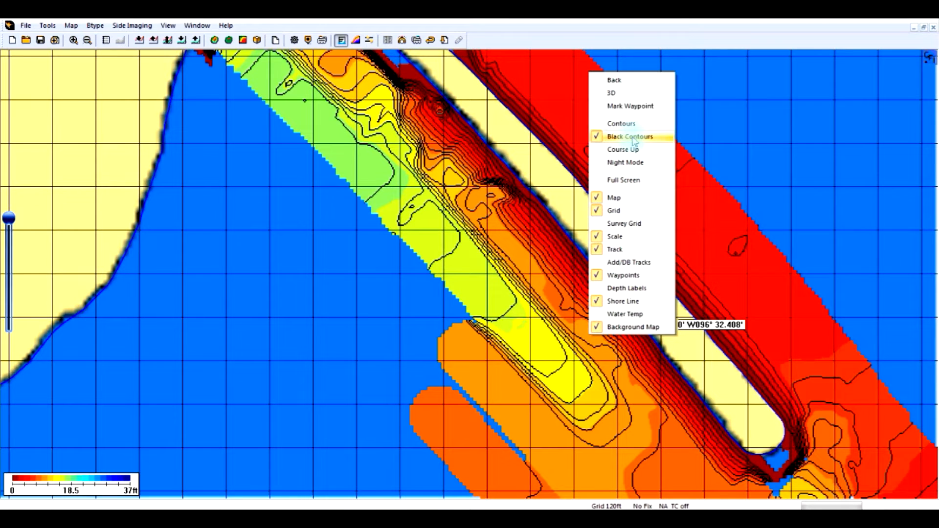
pyautogui.click(611, 93)
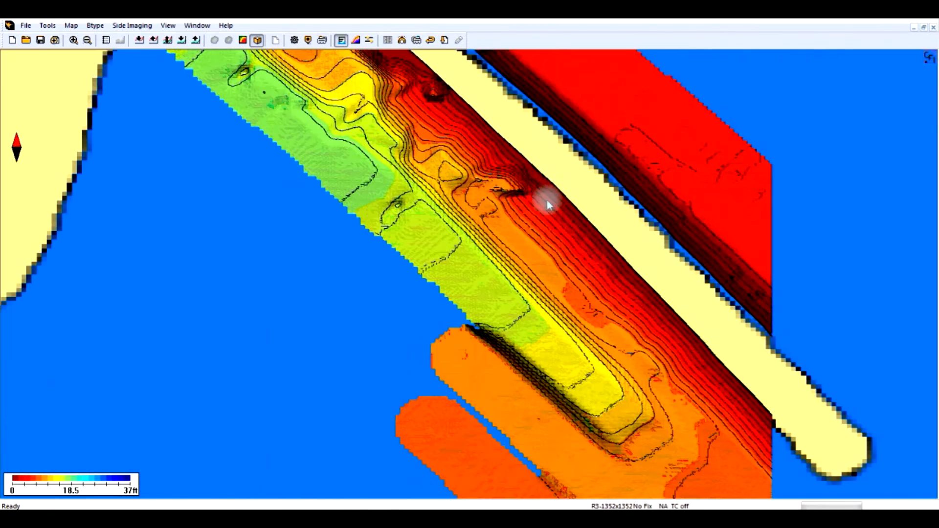
pyautogui.moveTo(486, 265); pyautogui.dragTo(541, 252)
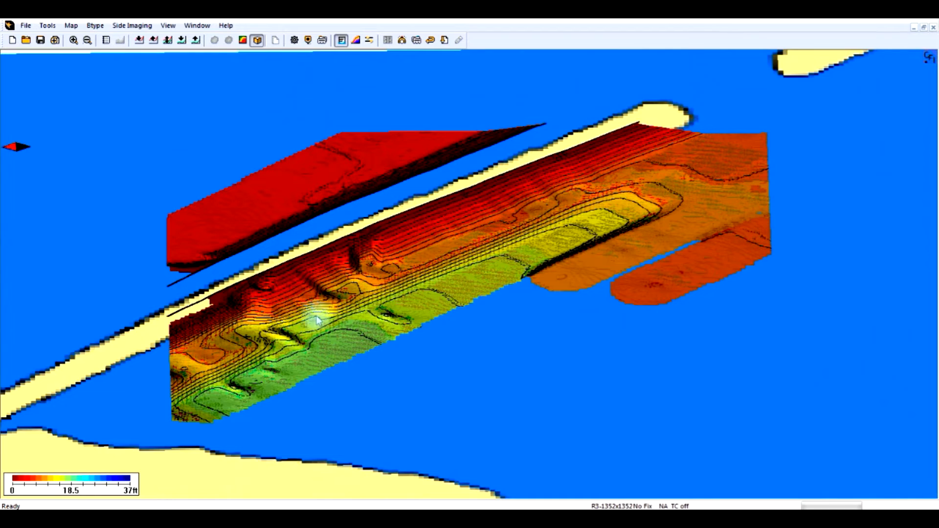
pyautogui.moveTo(310, 320)
pyautogui.mouseDown()
pyautogui.moveTo(294, 310)
pyautogui.moveTo(292, 322)
pyautogui.mouseUp()
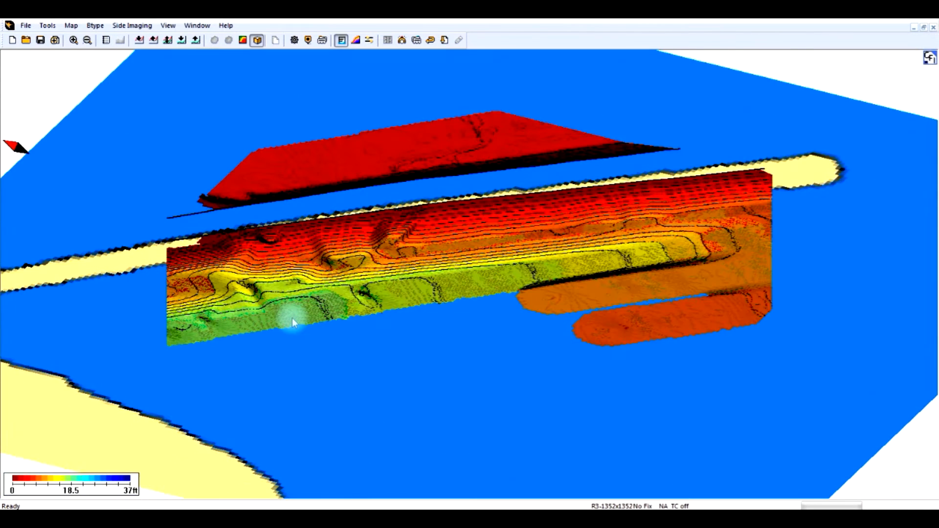
# Step: Set the 3D view's AR/Stretch to XL and turn the model to look at the exaggerated relief
pyautogui.rightClick(380, 254)
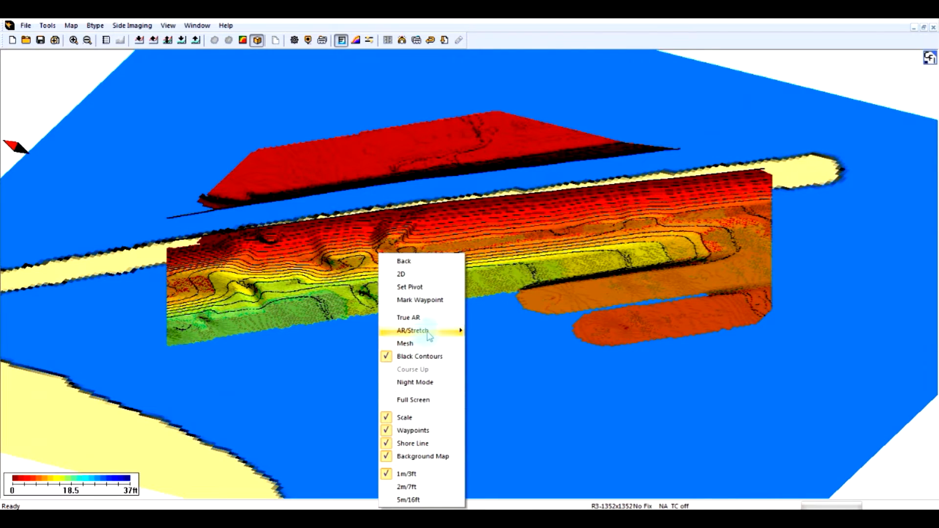
pyautogui.moveTo(428, 330)
pyautogui.click(484, 332)
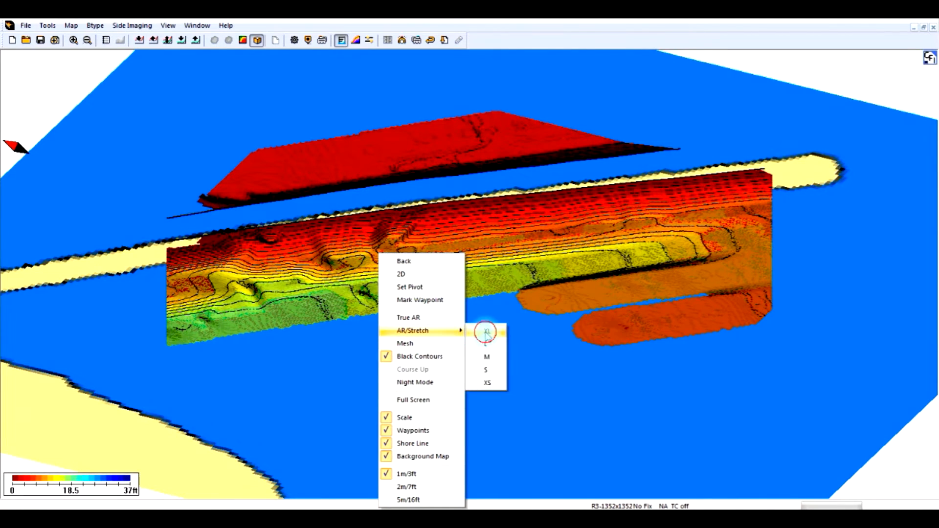
pyautogui.moveTo(442, 289)
pyautogui.mouseDown()
pyautogui.moveTo(430, 293)
pyautogui.moveTo(449, 280)
pyautogui.moveTo(434, 275)
pyautogui.mouseUp()
# Step: Set the 3D view's AR/Stretch to XS and tilt the model to view the flattened relief
pyautogui.rightClick(435, 275)
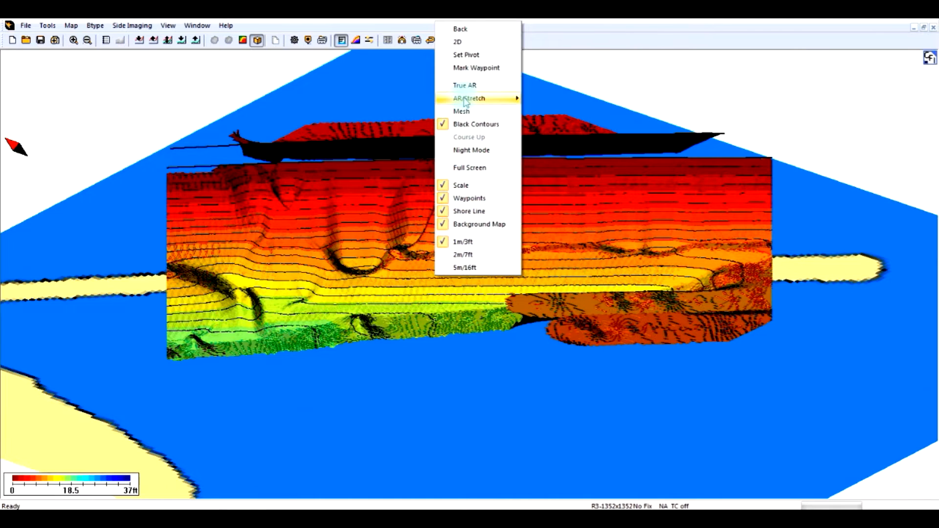
pyautogui.moveTo(465, 98)
pyautogui.click(548, 153)
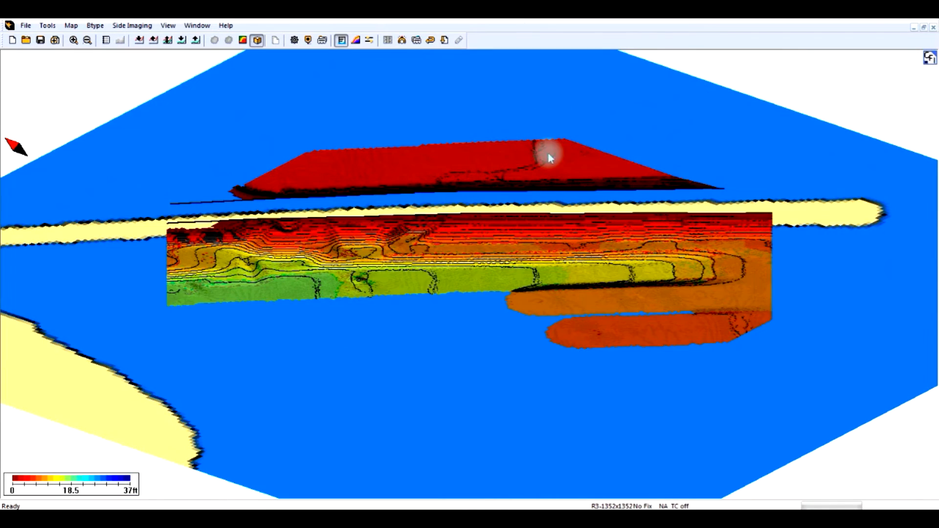
pyautogui.moveTo(396, 272)
pyautogui.mouseDown()
pyautogui.moveTo(385, 287)
pyautogui.moveTo(386, 260)
pyautogui.mouseUp()
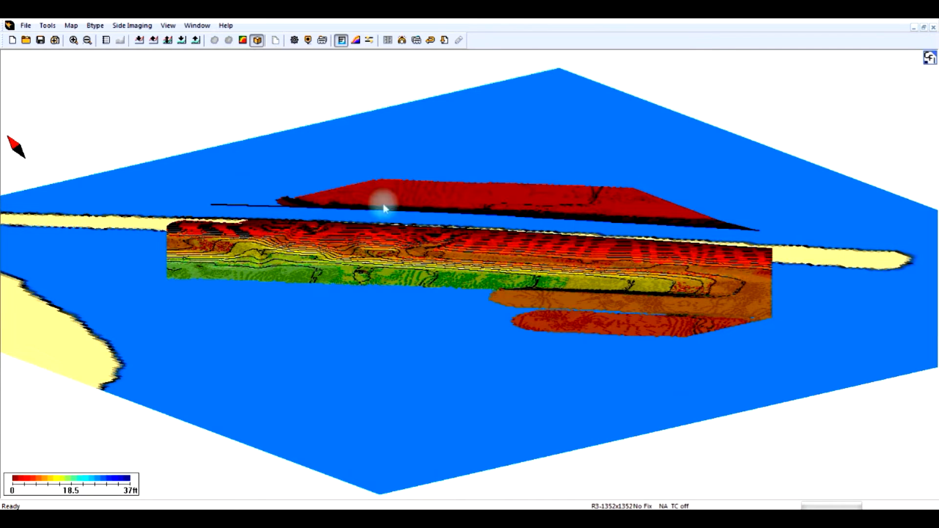
# Step: Return from the 3D view to the 2D map and bring the whole causeway survey area into view
pyautogui.click(256, 39)
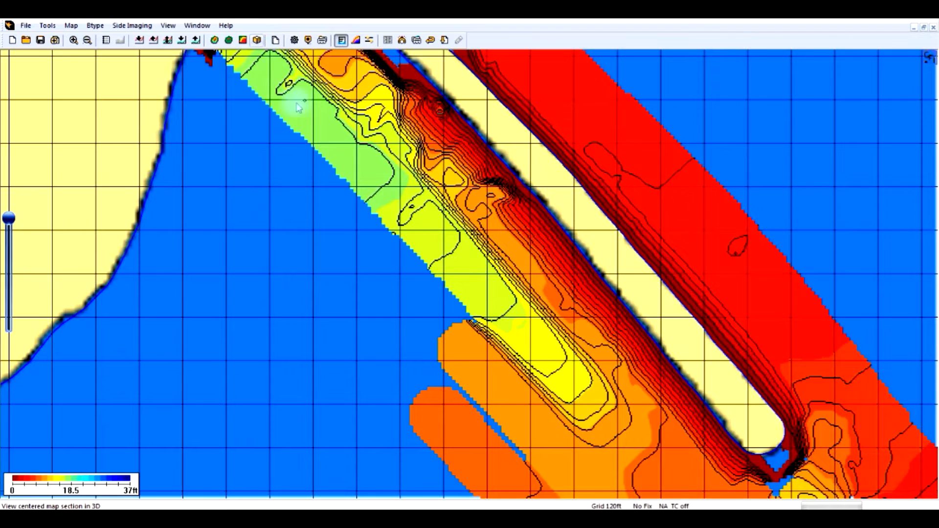
pyautogui.scroll(-2, 471, 320)
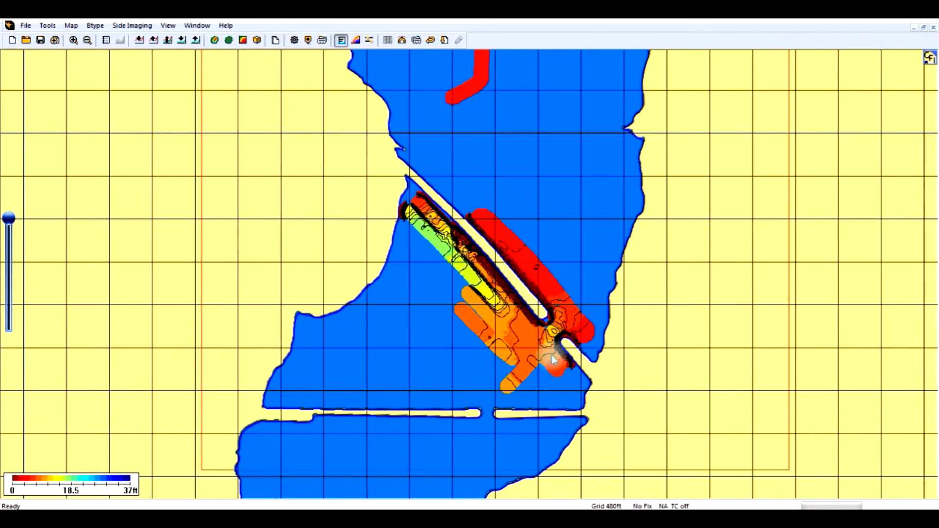
pyautogui.moveTo(526, 349); pyautogui.dragTo(487, 325)
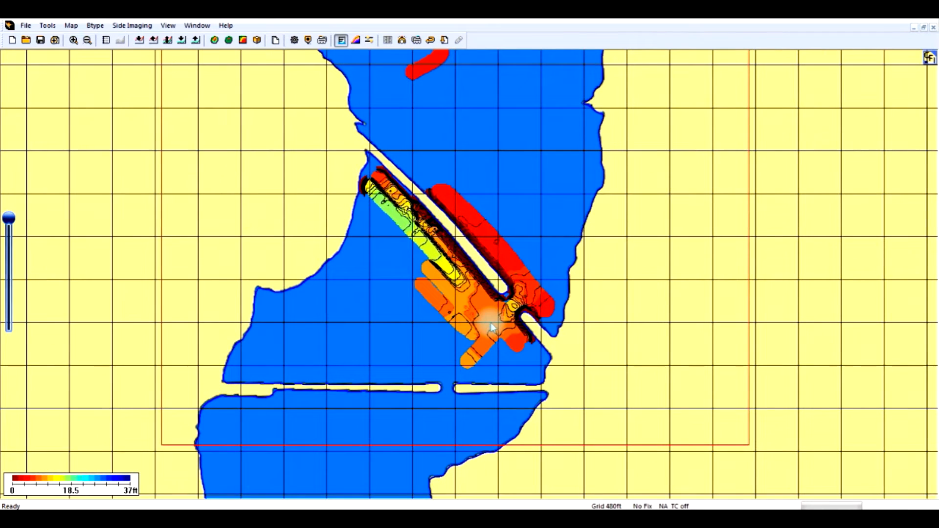
# Step: Update the LakeMaster SD card content with the new chart data and switch the background to the custom LakeMaster map
pyautogui.click(275, 41)
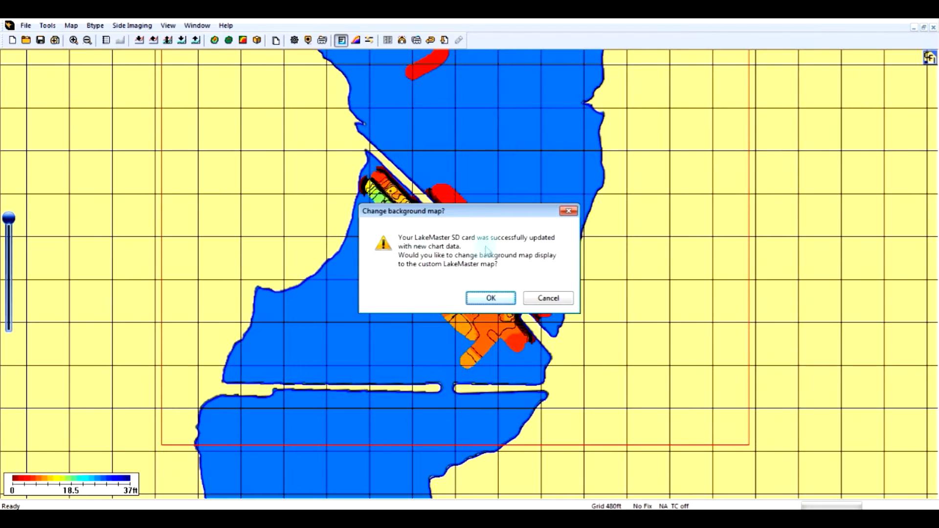
pyautogui.click(491, 299)
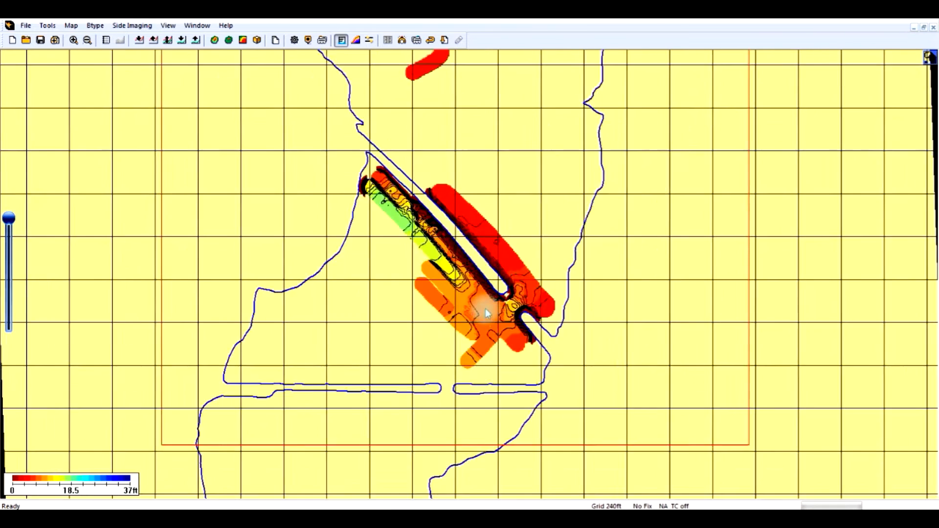
# Step: Compare the color depth overlay with the custom LakeMaster contours beneath by fading the overlay out and back in
pyautogui.scroll(1, 486, 308)
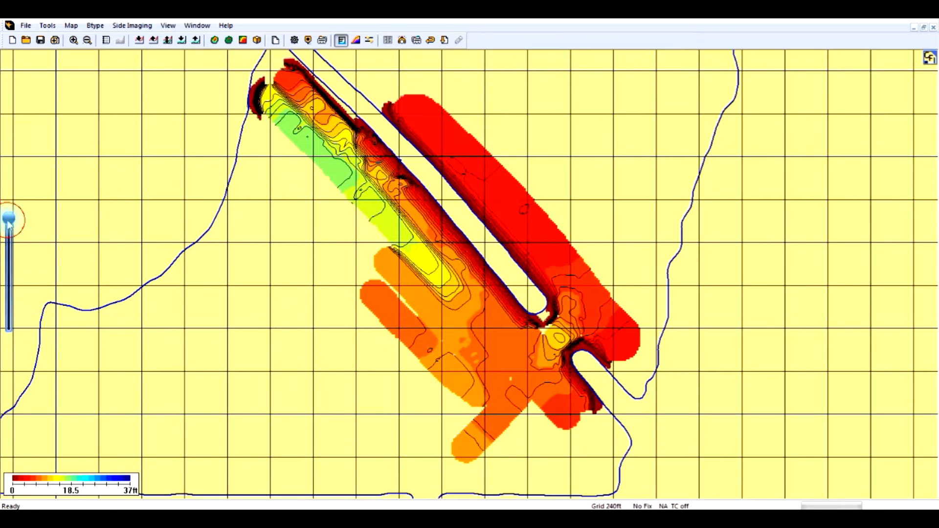
pyautogui.moveTo(10, 227); pyautogui.dragTo(9, 341)
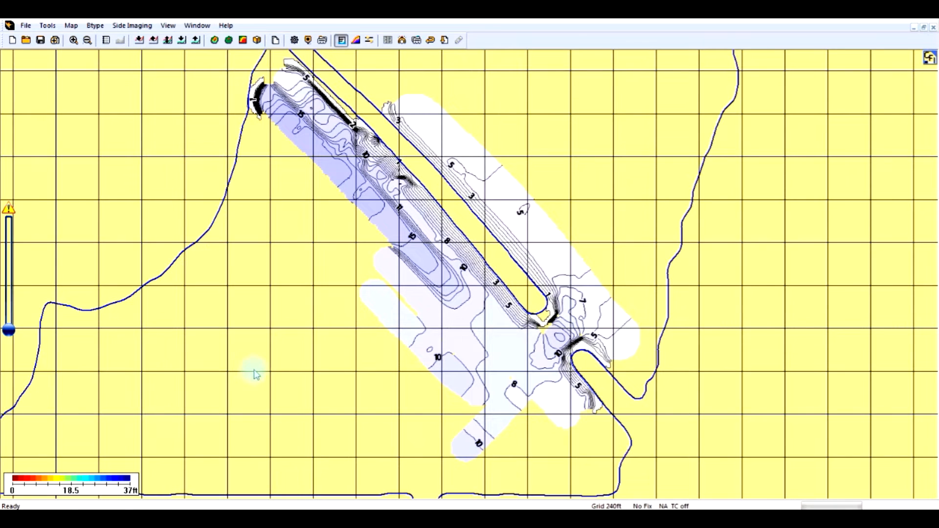
pyautogui.moveTo(291, 347)
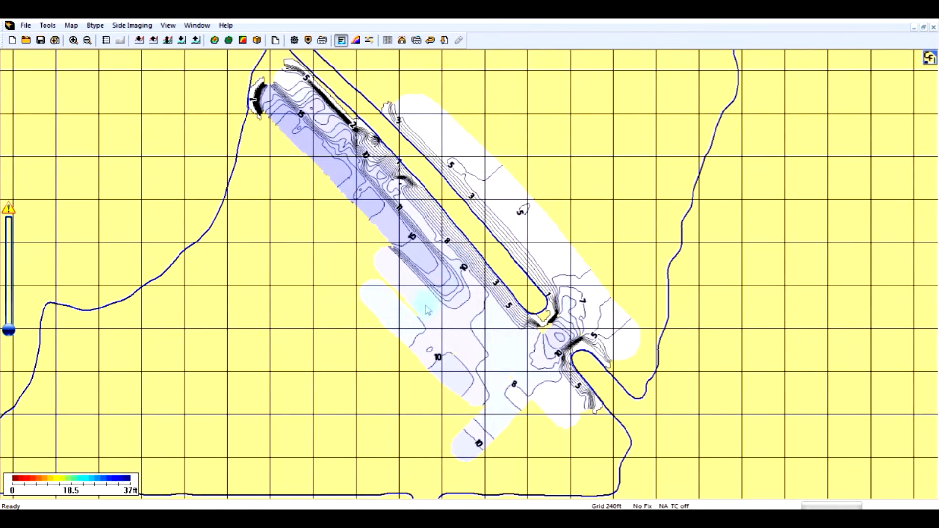
pyautogui.moveTo(146, 416)
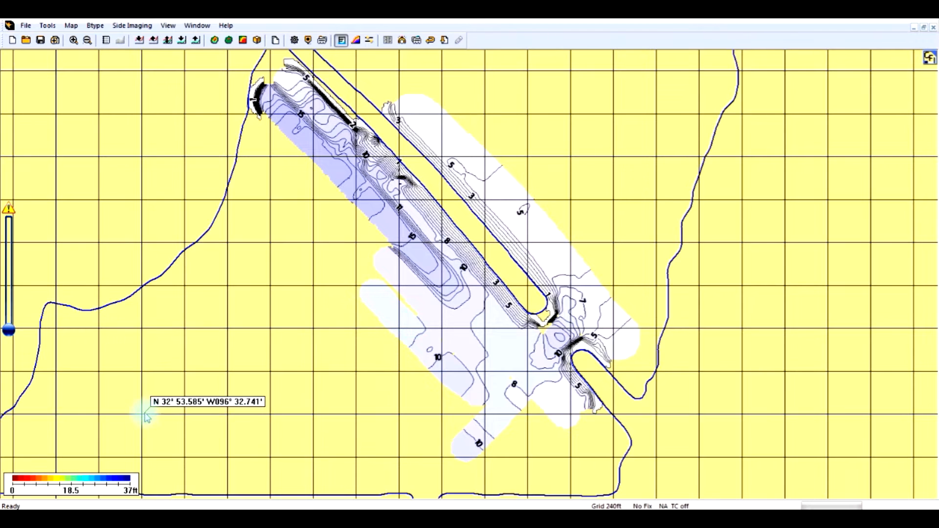
pyautogui.moveTo(9, 329)
pyautogui.mouseDown()
pyautogui.moveTo(9, 295)
pyautogui.moveTo(37, 215)
pyautogui.mouseUp()
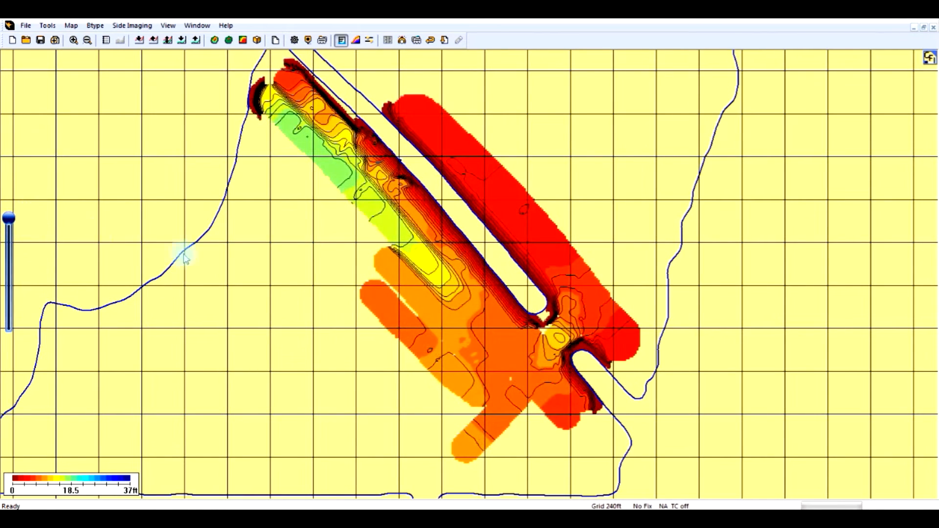
pyautogui.scroll(-2, 362, 285)
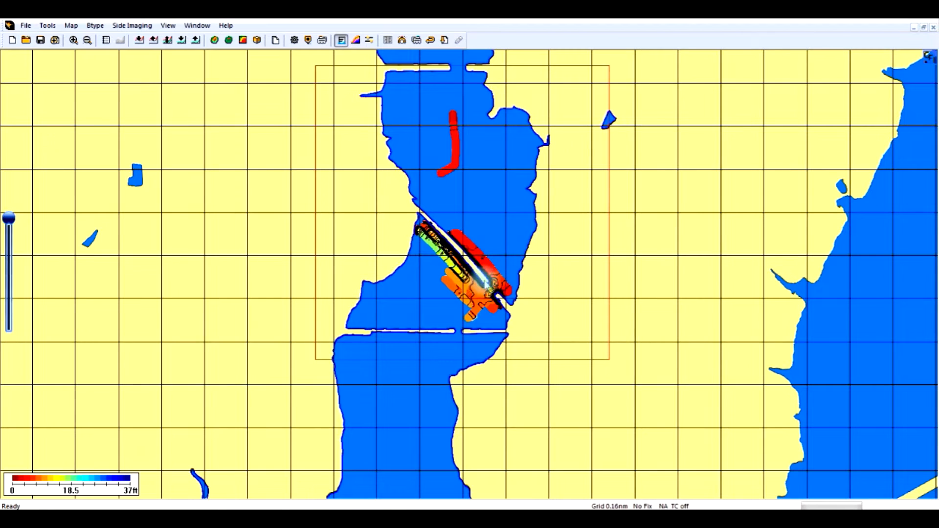
pyautogui.scroll(3, 475, 278)
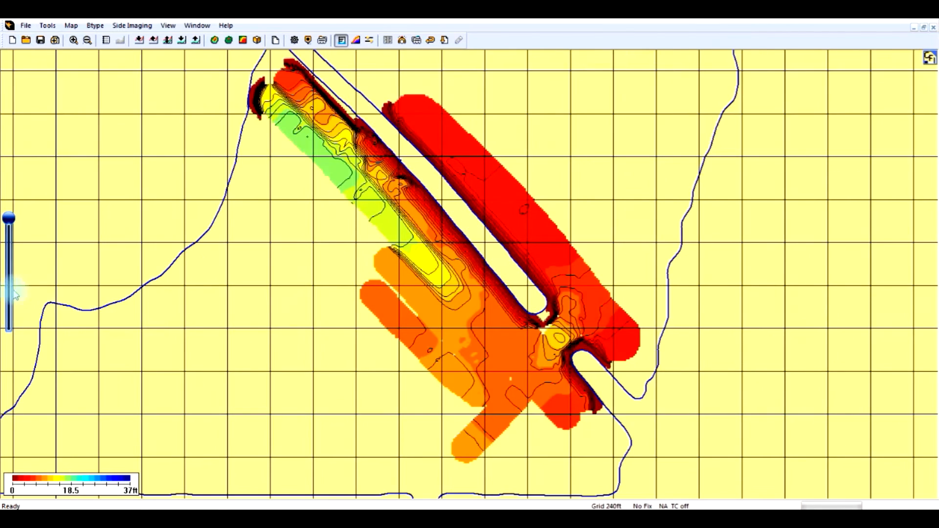
pyautogui.moveTo(8, 218); pyautogui.dragTo(9, 330)
# Step: Load the map data with Map here at a point in the open water north of the diagonal causeway
pyautogui.moveTo(584, 457)
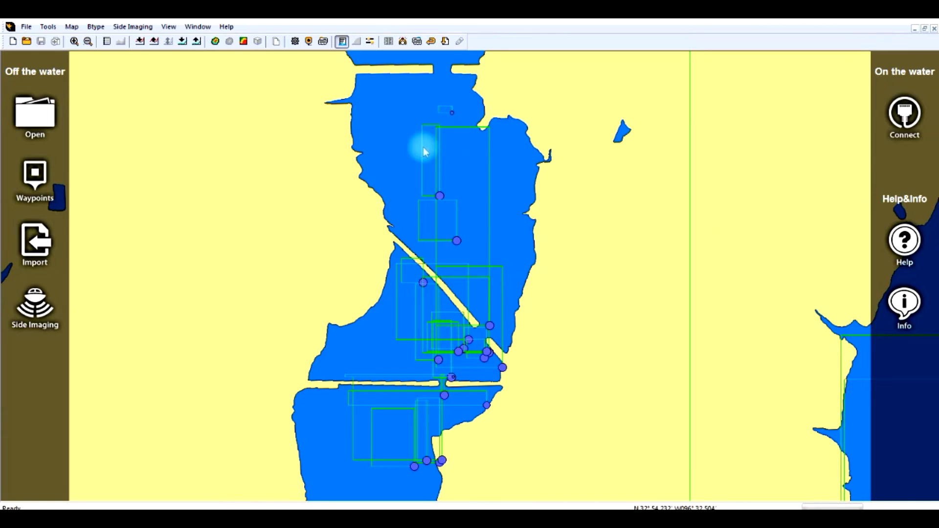
pyautogui.rightClick(447, 181)
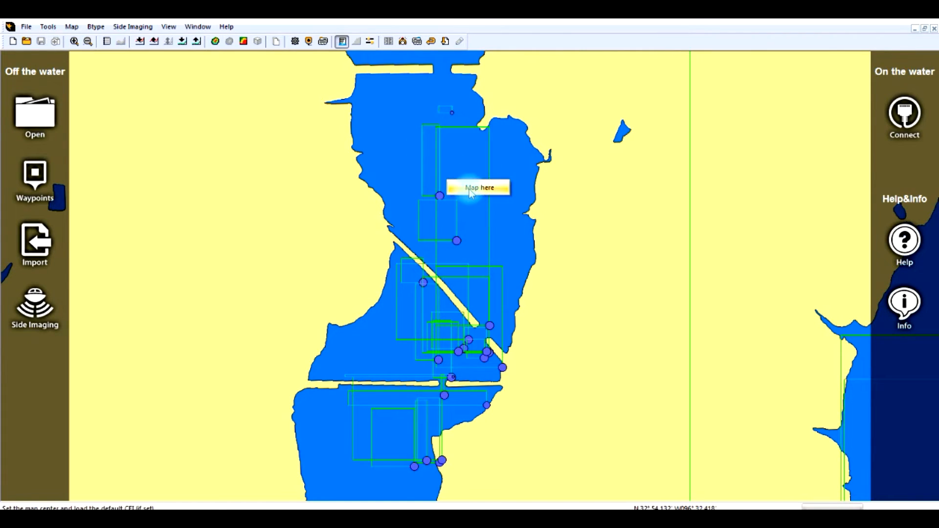
pyautogui.click(470, 190)
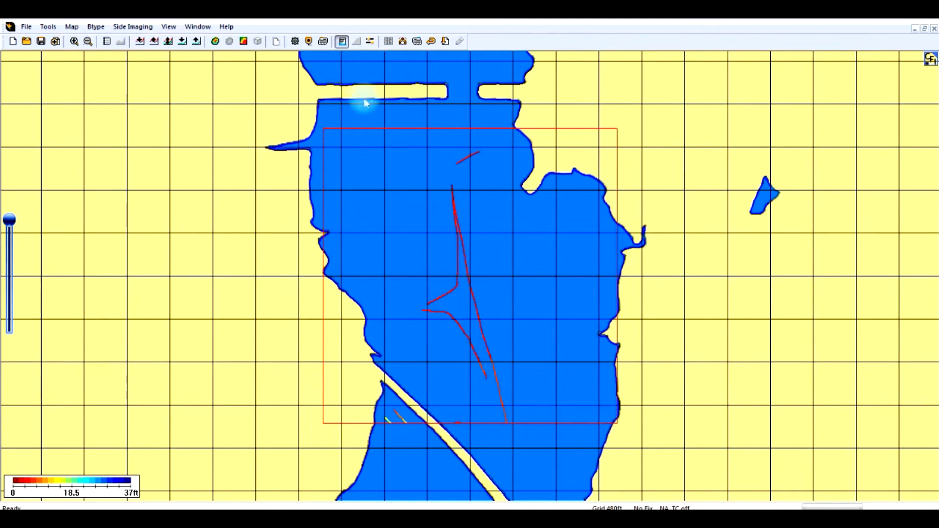
# Step: Examine the internal map size choices in the General settings and leave the settings without saving changes
pyautogui.click(48, 27)
pyautogui.click(59, 43)
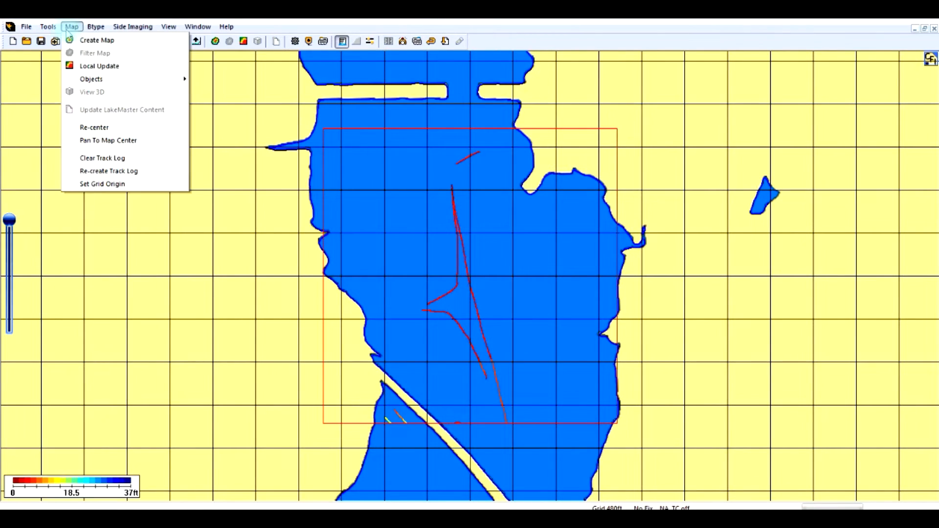
pyautogui.click(49, 29)
pyautogui.click(49, 28)
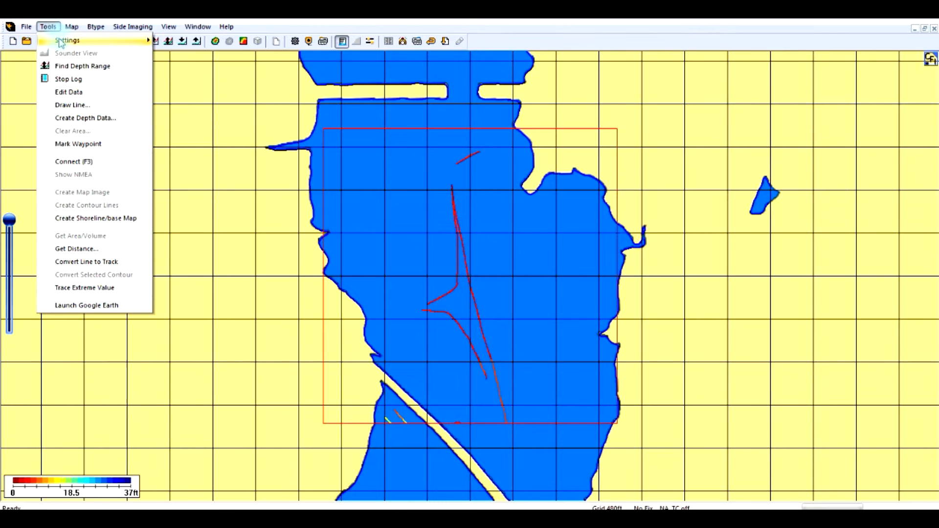
pyautogui.click(60, 41)
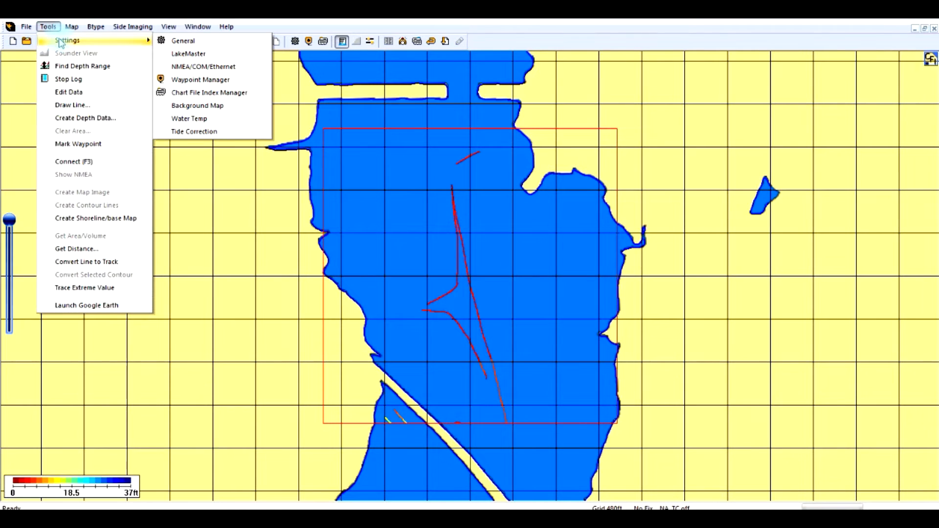
pyautogui.click(178, 45)
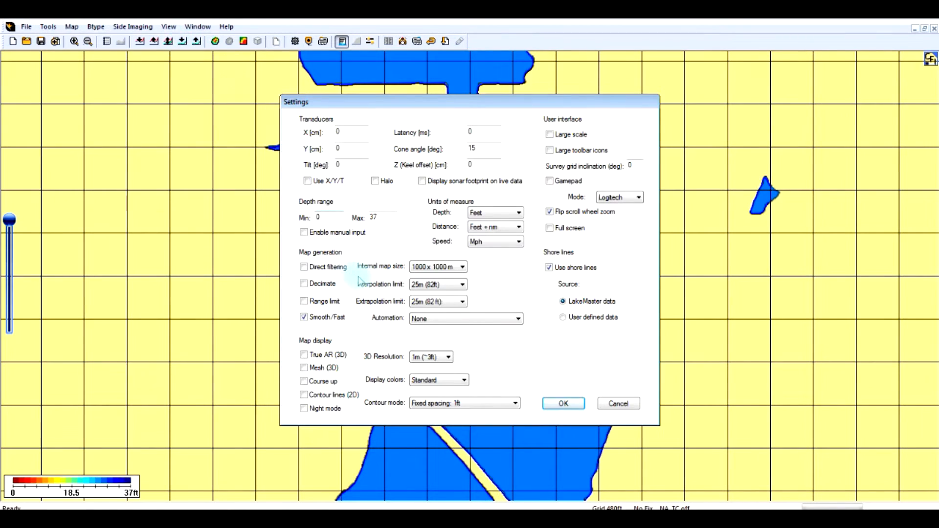
pyautogui.click(462, 268)
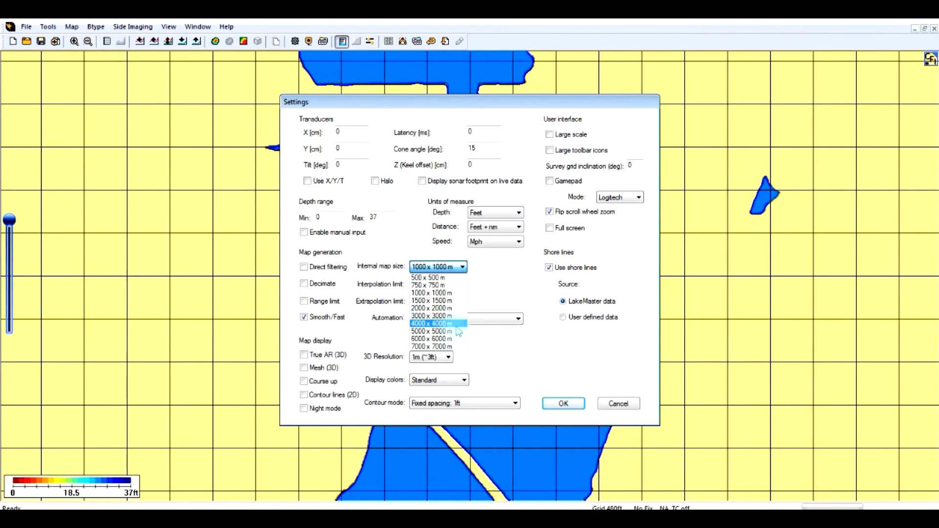
pyautogui.click(620, 409)
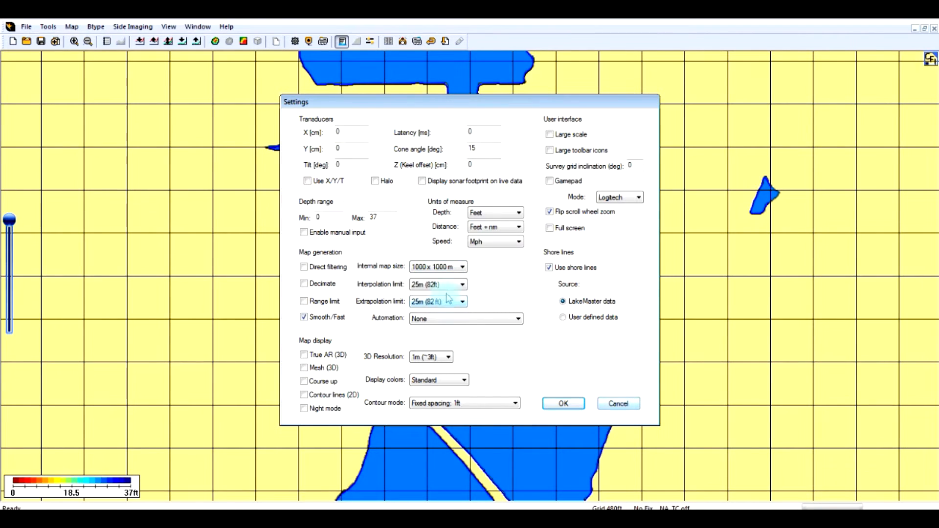
pyautogui.click(619, 404)
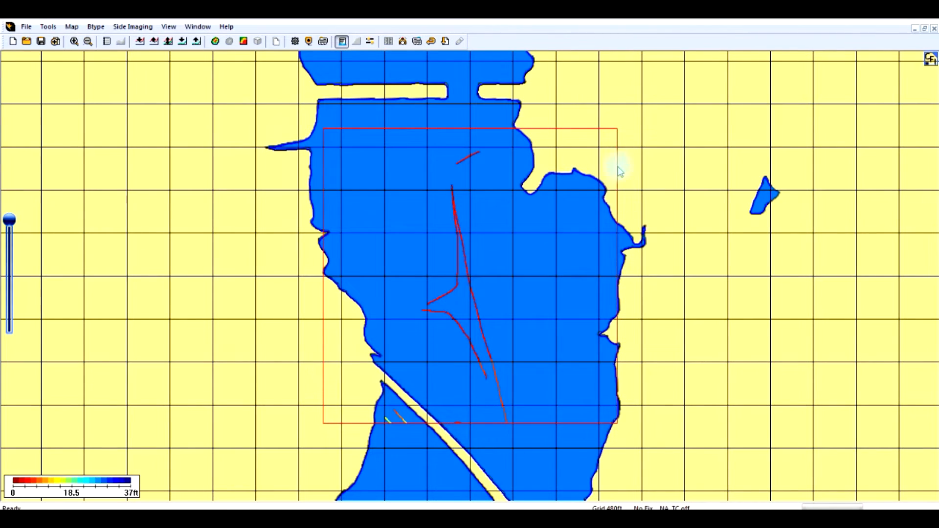
# Step: Create the depth map from the tracks inside the red boundary square
pyautogui.moveTo(613, 134)
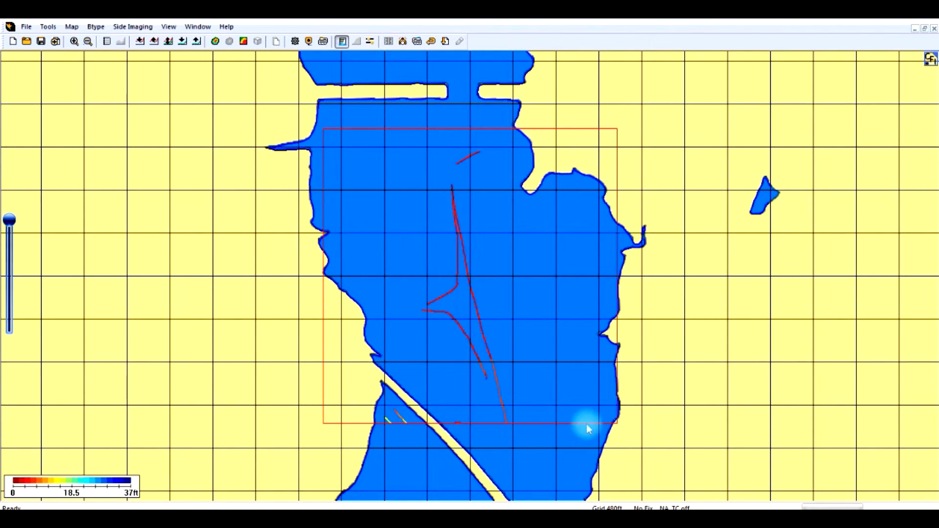
pyautogui.click(216, 42)
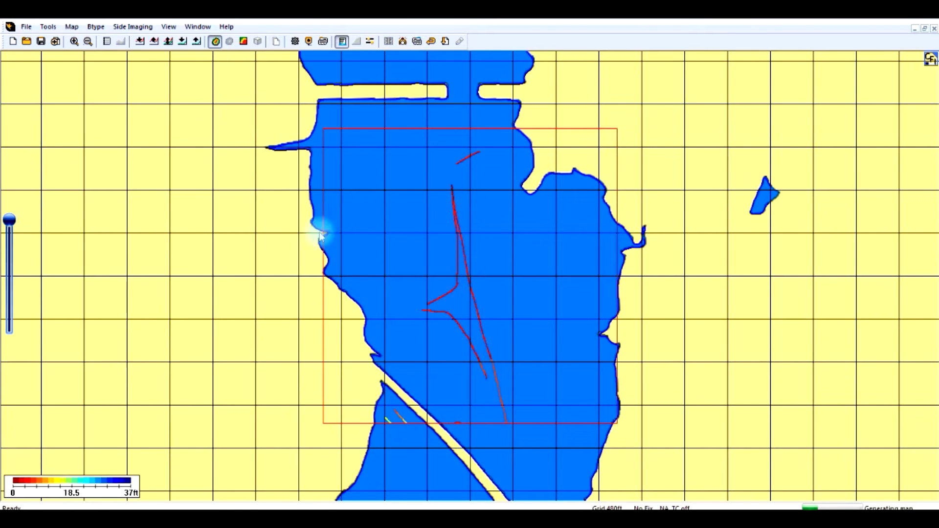
# Step: Inspect the junction of the mapped tracks north of the causeway in 3D and return to the 2D map
pyautogui.rightClick(486, 360)
pyautogui.click(508, 117)
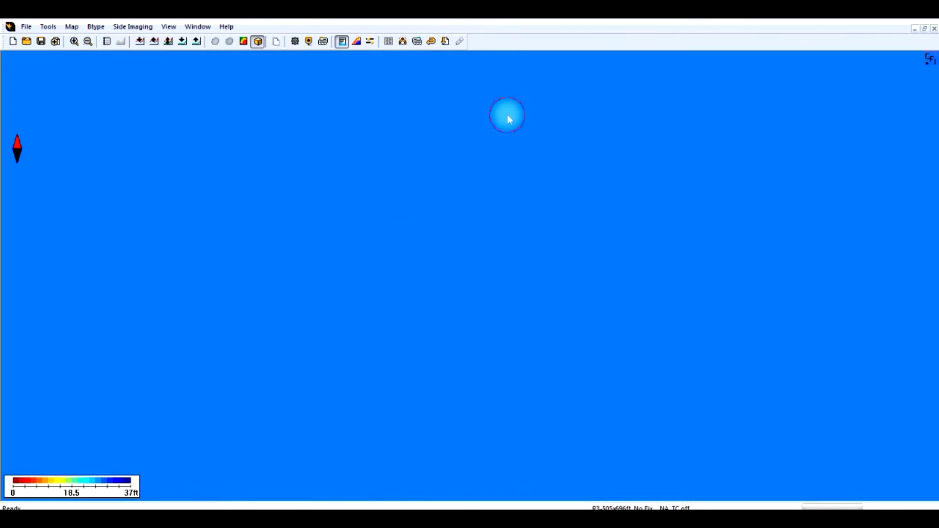
pyautogui.moveTo(448, 353)
pyautogui.mouseDown()
pyautogui.moveTo(496, 293)
pyautogui.moveTo(472, 342)
pyautogui.moveTo(444, 329)
pyautogui.moveTo(462, 349)
pyautogui.moveTo(444, 354)
pyautogui.moveTo(456, 355)
pyautogui.mouseUp()
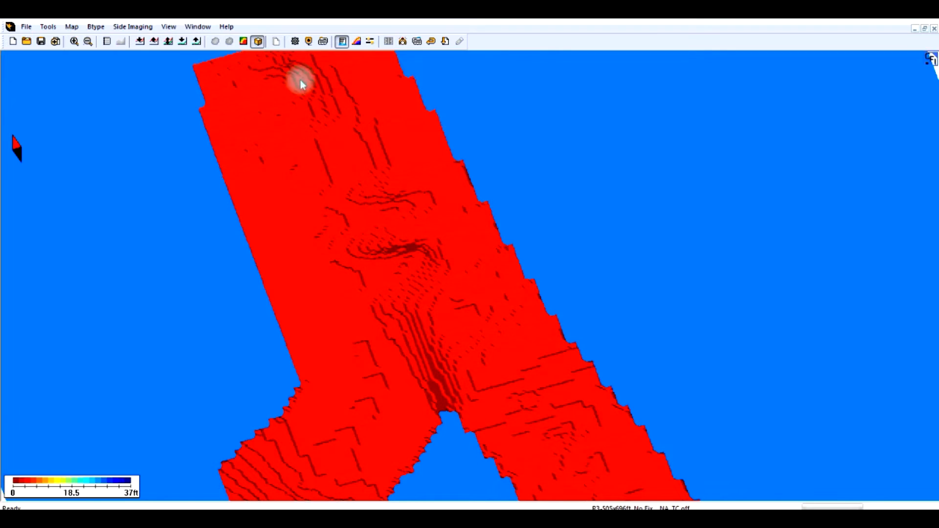
pyautogui.click(257, 41)
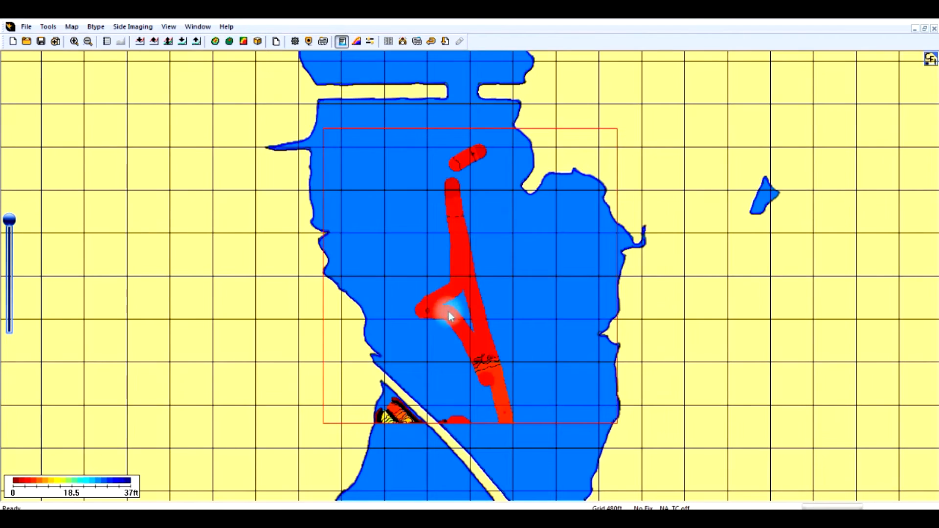
# Step: Re-center the mapping area farther south over both causeways and create the depth map for it
pyautogui.moveTo(413, 430); pyautogui.dragTo(412, 228)
pyautogui.click(72, 27)
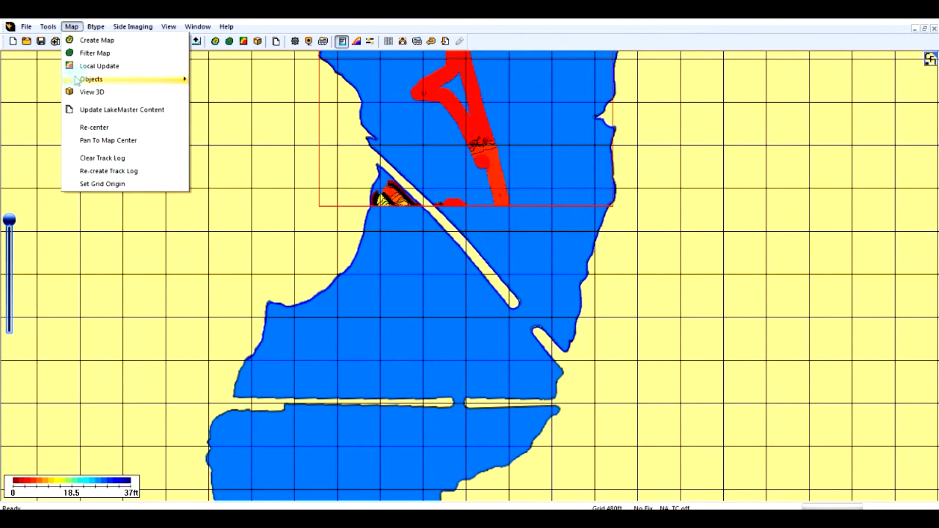
pyautogui.click(92, 128)
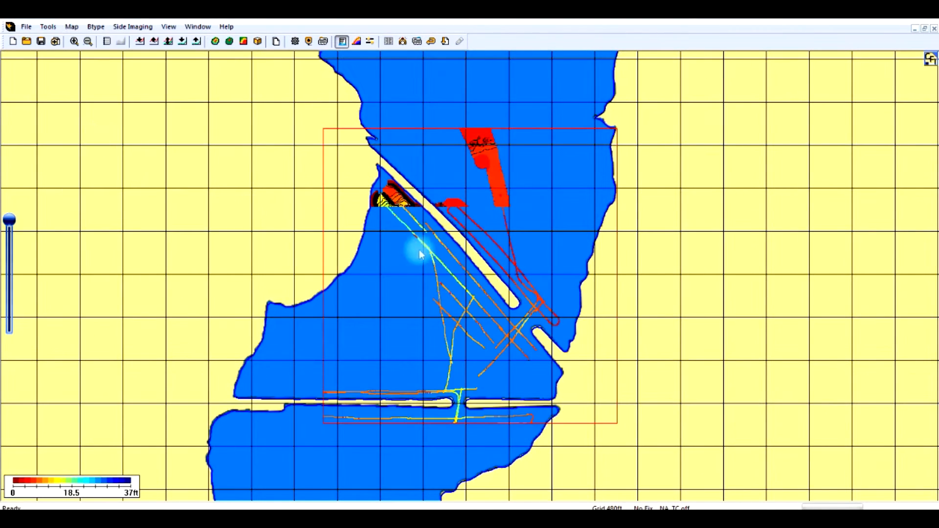
pyautogui.moveTo(513, 163); pyautogui.dragTo(485, 295)
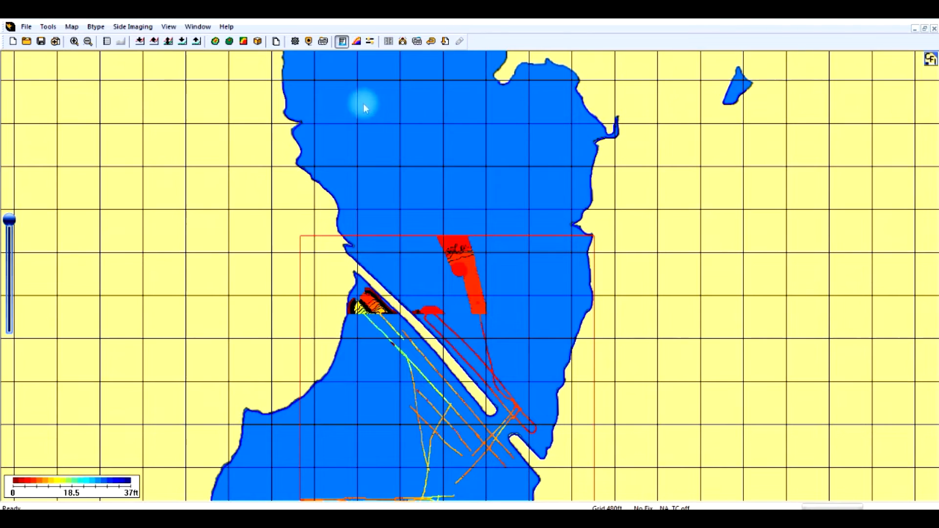
pyautogui.moveTo(408, 293); pyautogui.dragTo(359, 128)
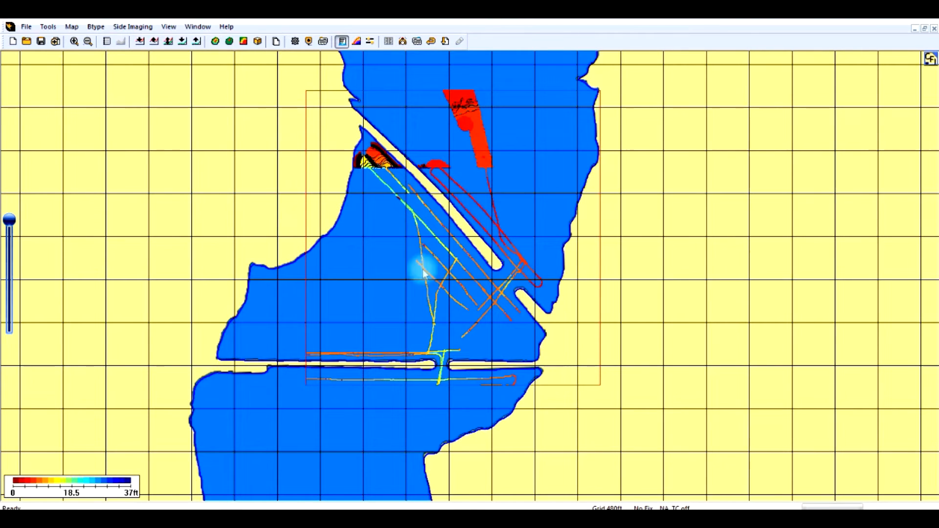
pyautogui.click(216, 42)
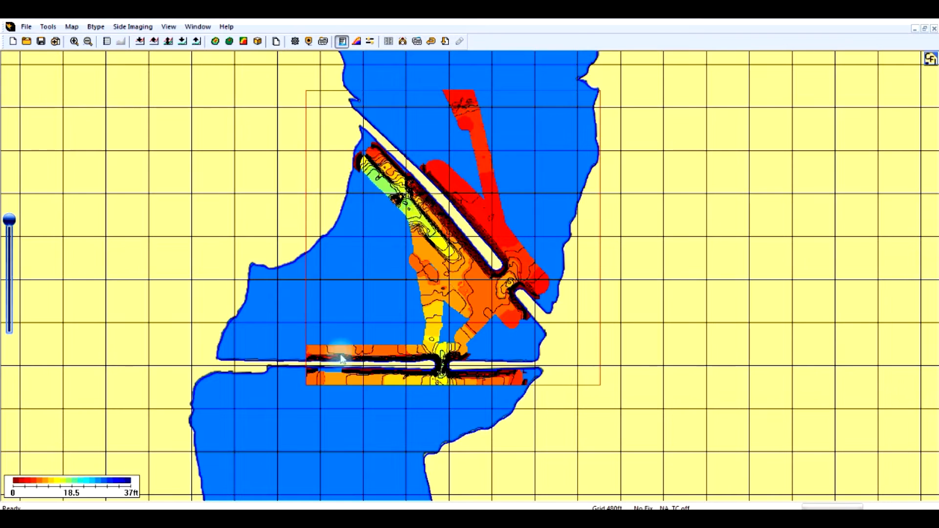
# Step: Start a new map centered on the water north of the diagonal causeway and create its depth map
pyautogui.moveTo(384, 417); pyautogui.dragTo(418, 248)
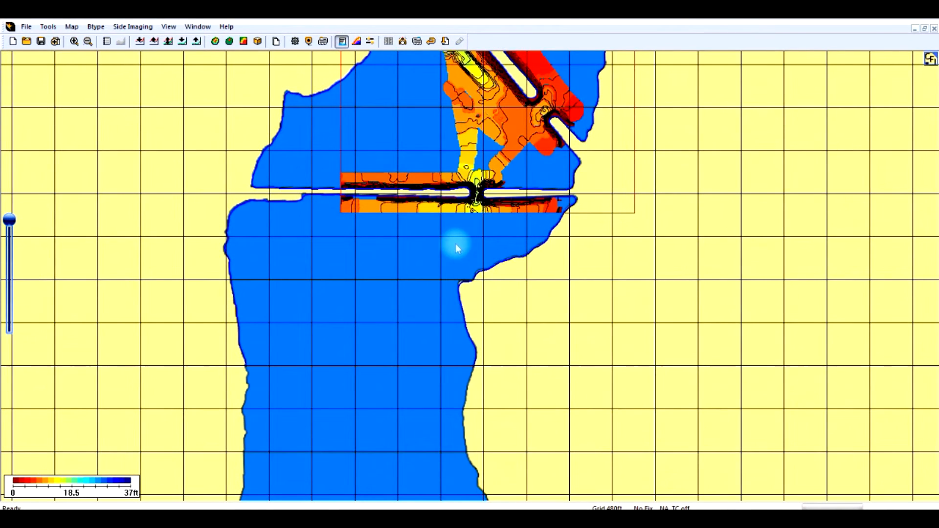
pyautogui.moveTo(478, 216); pyautogui.dragTo(434, 467)
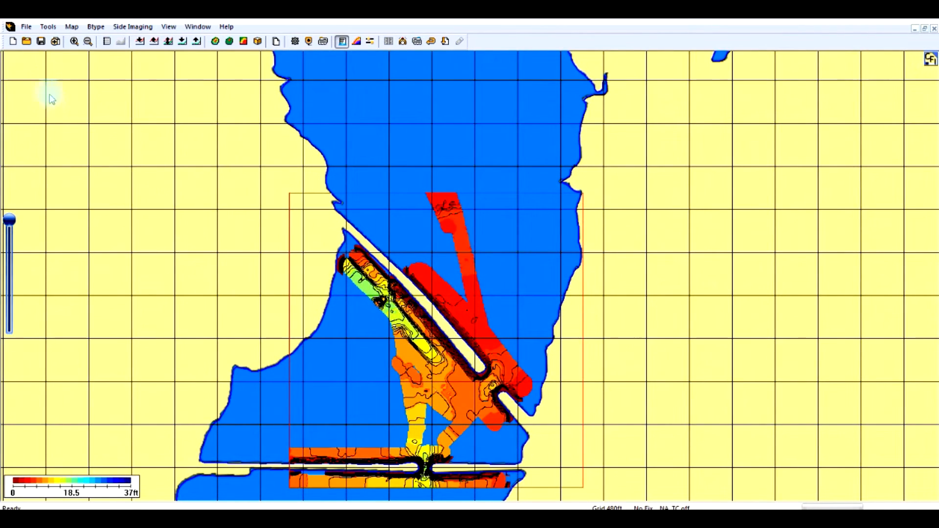
pyautogui.click(13, 43)
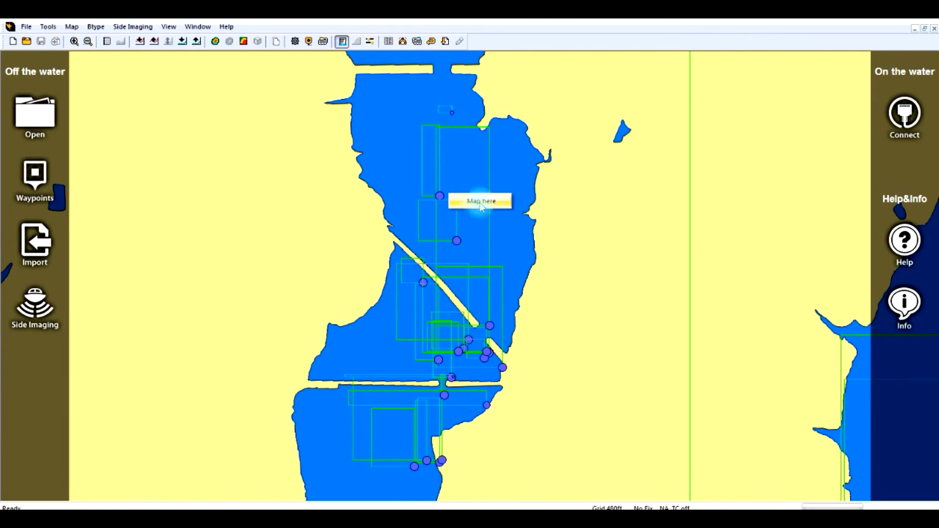
pyautogui.click(479, 203)
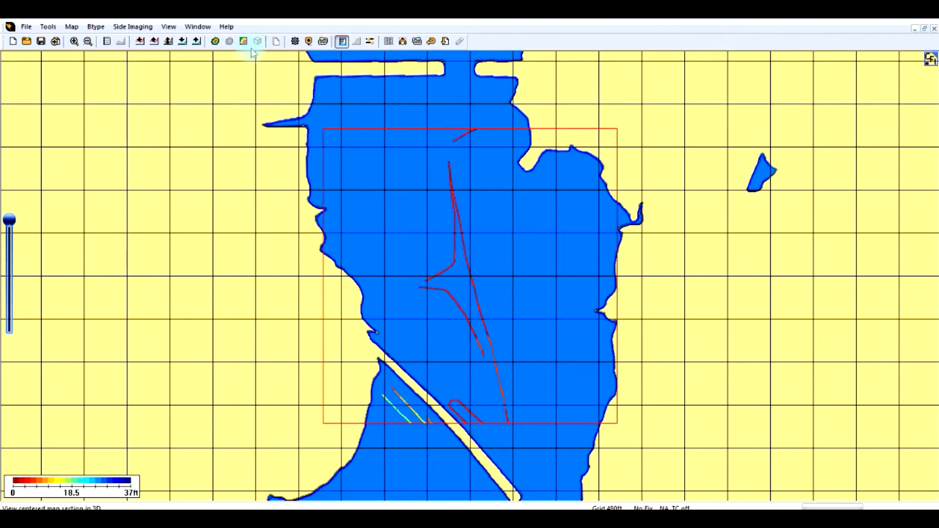
pyautogui.click(215, 43)
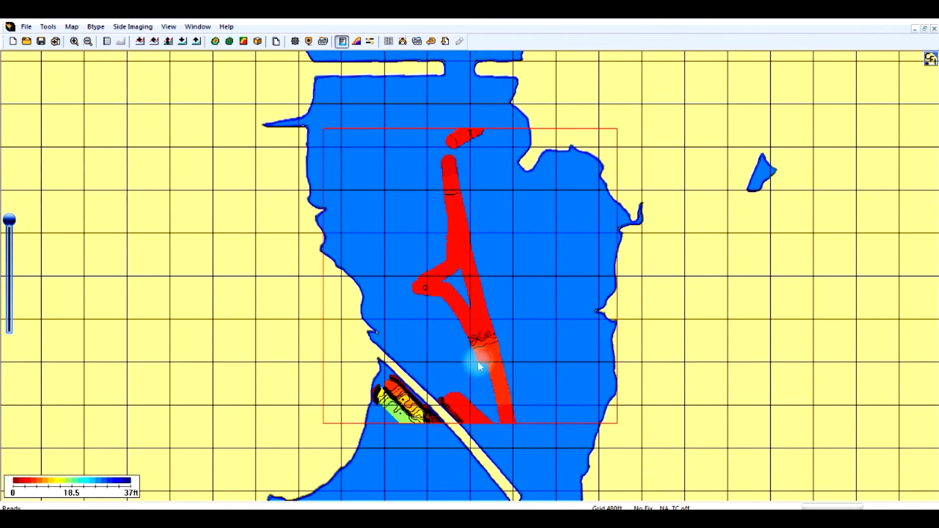
# Step: Update the LakeMaster card with the new chart data in feet and switch the background to the custom LakeMaster map
pyautogui.click(276, 43)
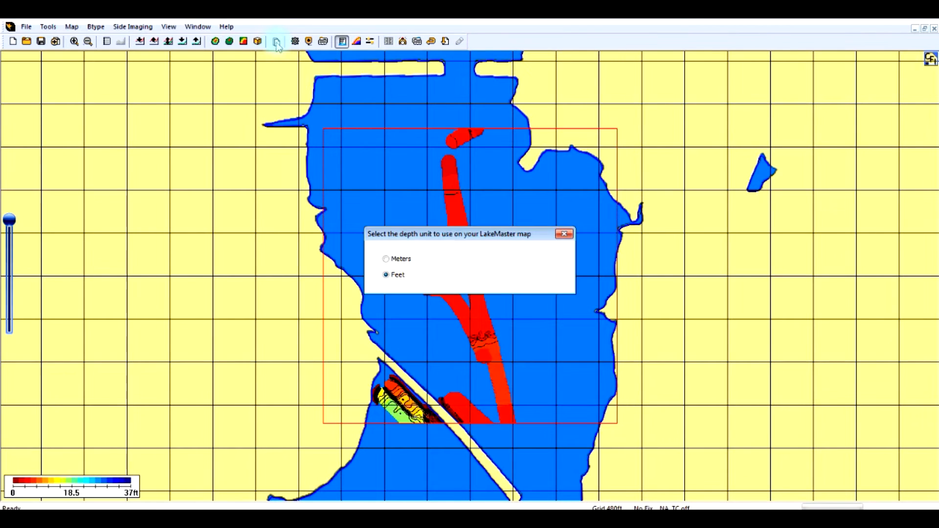
pyautogui.click(450, 259)
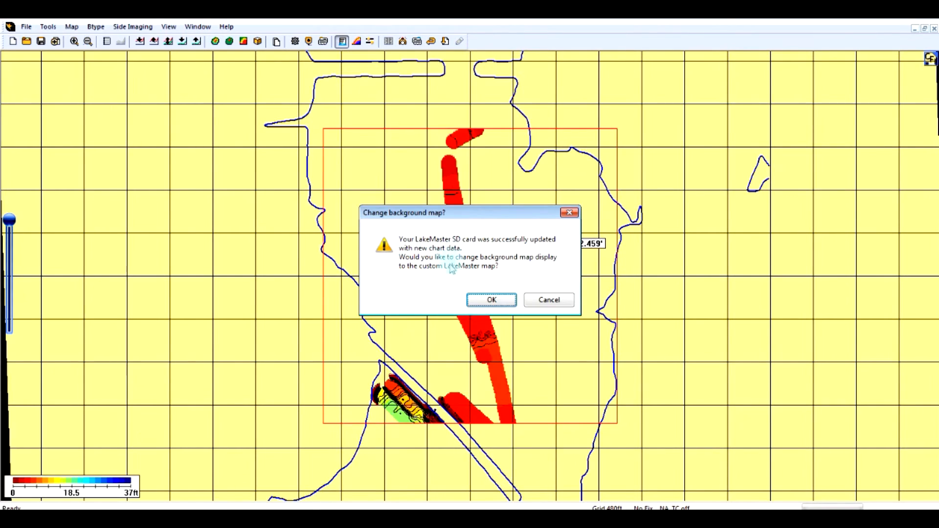
pyautogui.click(504, 299)
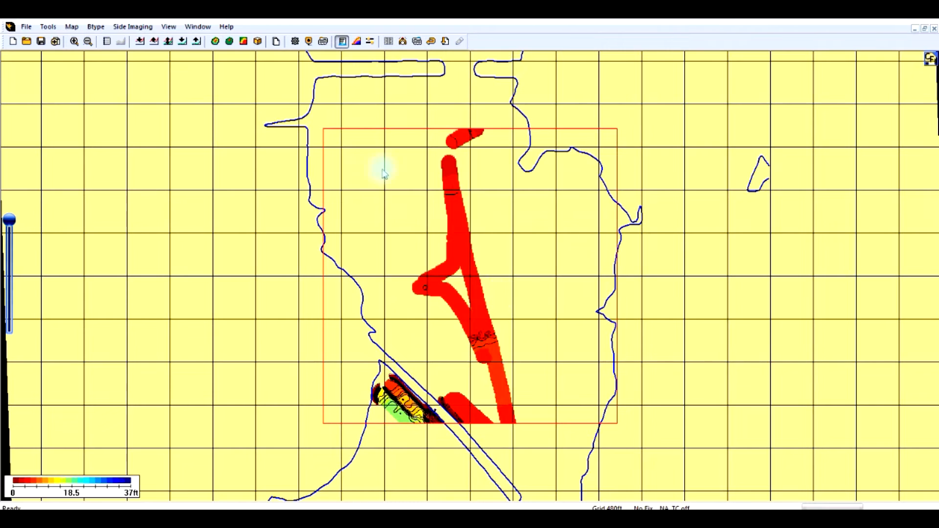
pyautogui.moveTo(10, 220); pyautogui.dragTo(9, 331)
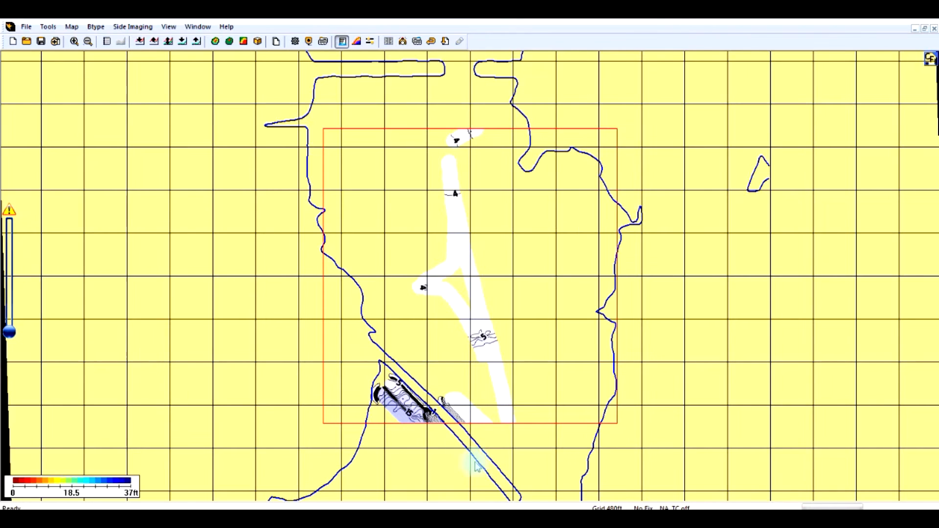
pyautogui.moveTo(10, 332); pyautogui.dragTo(39, 209)
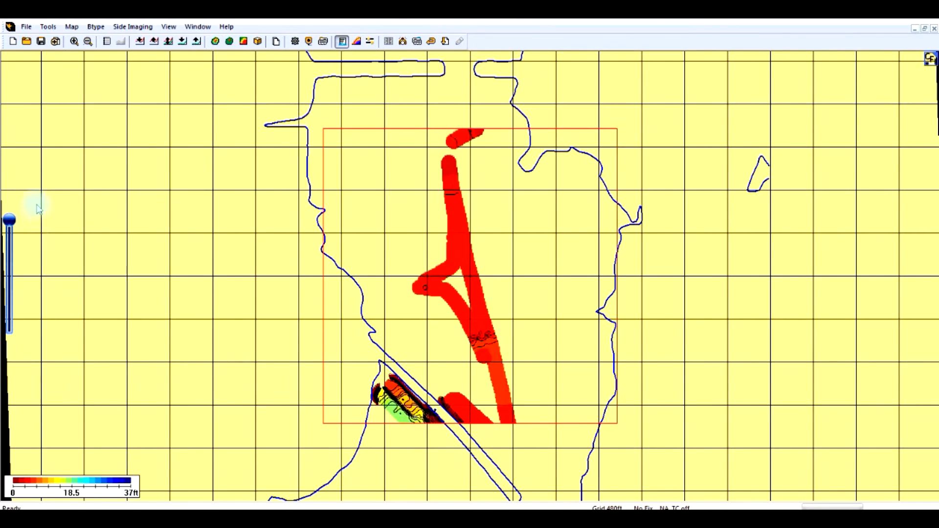
# Step: Re-center the mapping area farther south over the diagonal and horizontal causeways and create the depth map there
pyautogui.moveTo(408, 444); pyautogui.dragTo(366, 219)
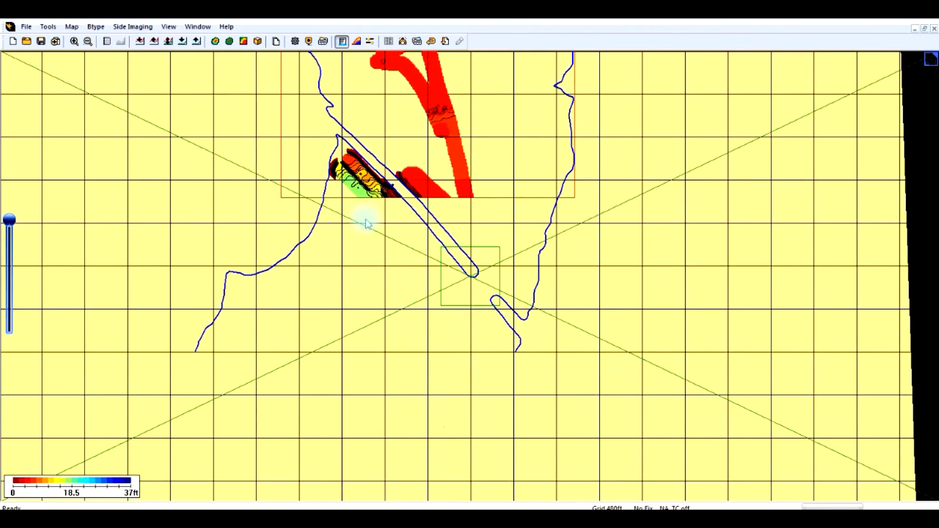
pyautogui.rightClick(410, 255)
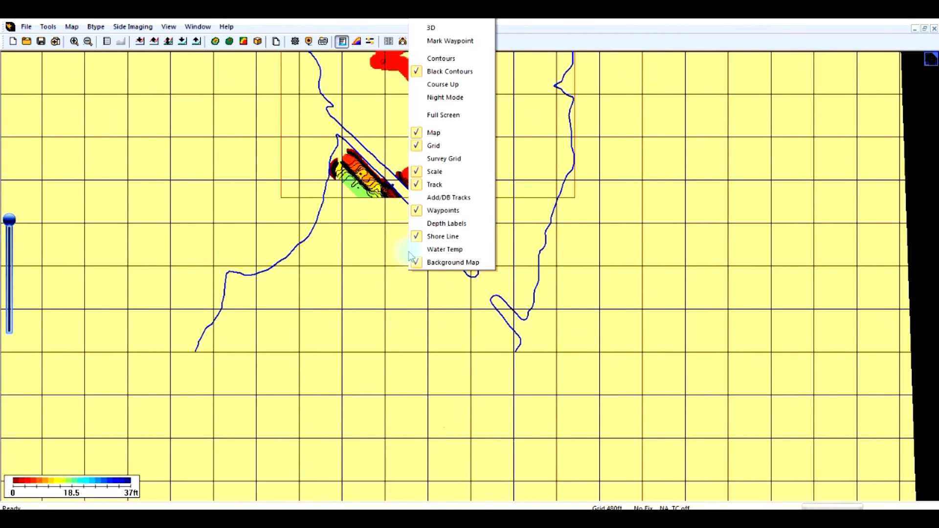
pyautogui.click(72, 26)
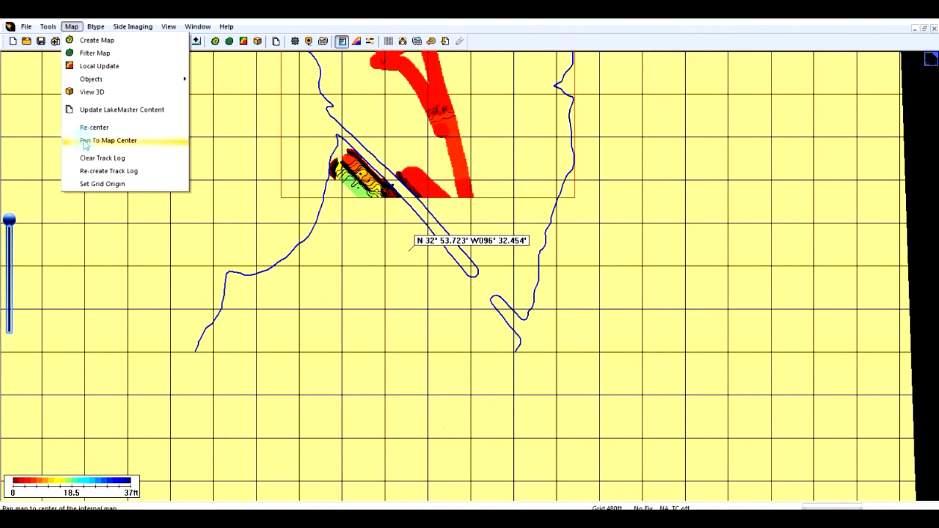
pyautogui.click(95, 125)
pyautogui.moveTo(421, 234); pyautogui.dragTo(433, 298)
pyautogui.moveTo(450, 351); pyautogui.dragTo(463, 323)
pyautogui.click(214, 42)
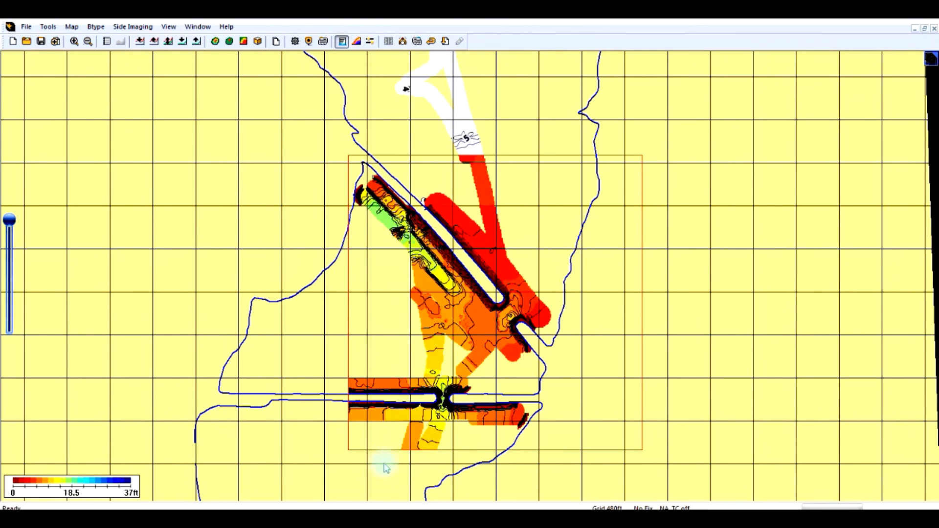
# Step: Re-center the mapping area on the water just south of the horizontal causeway and create its depth map
pyautogui.moveTo(359, 480); pyautogui.dragTo(447, 259)
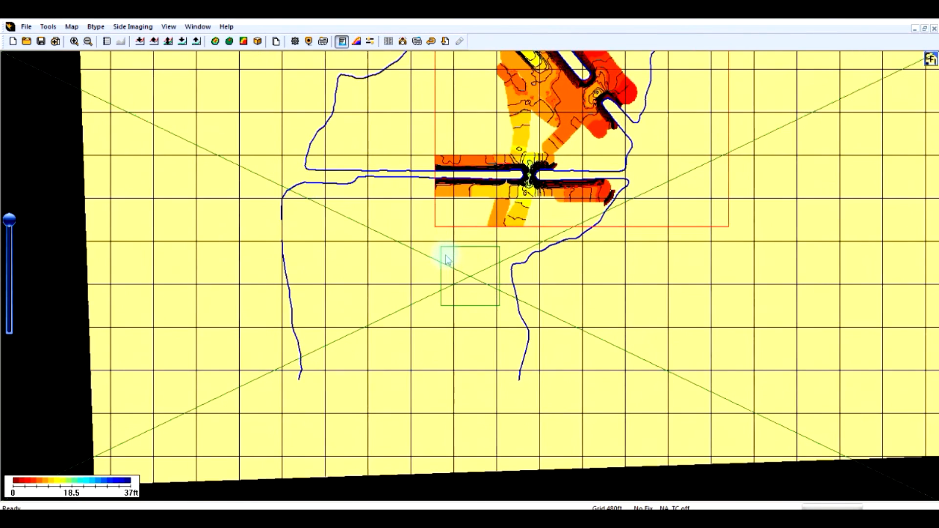
pyautogui.click(72, 27)
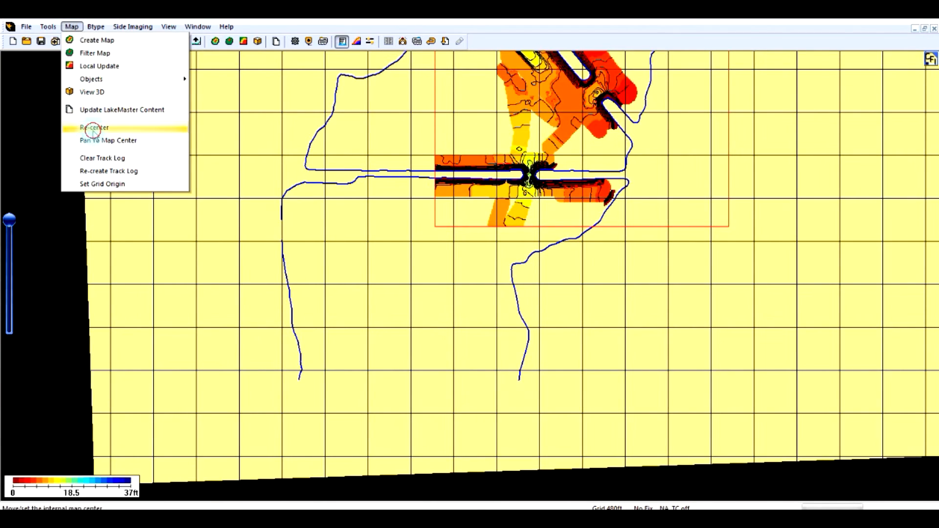
pyautogui.click(93, 129)
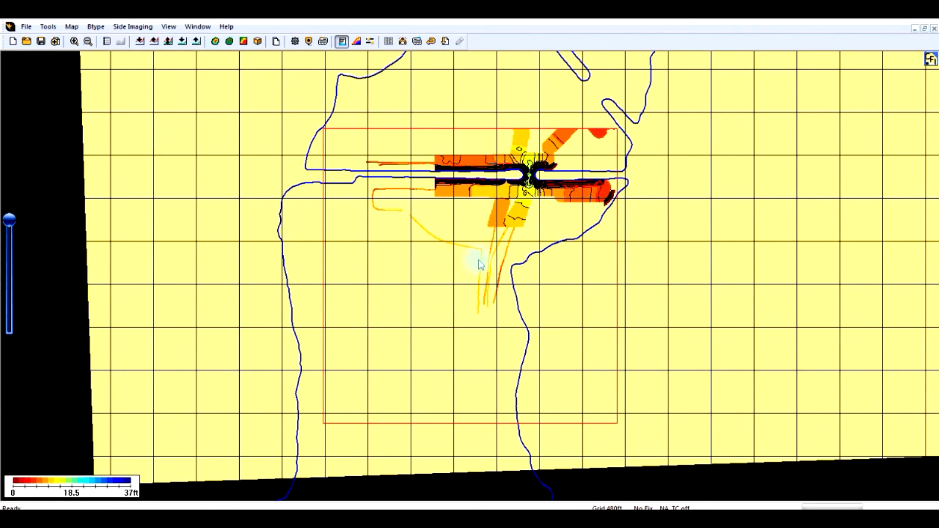
pyautogui.click(215, 41)
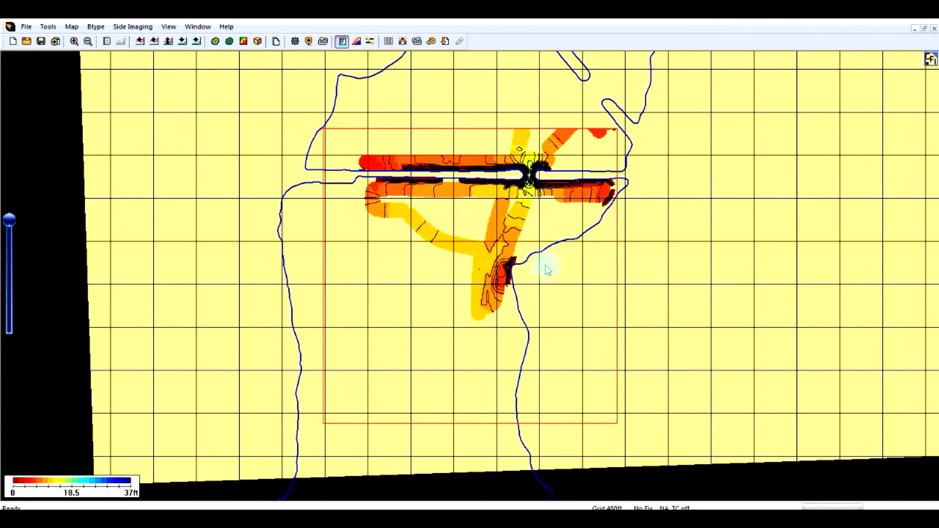
# Step: Update the LakeMaster card with the depth map around the horizontal causeway
pyautogui.moveTo(550, 220); pyautogui.dragTo(498, 441)
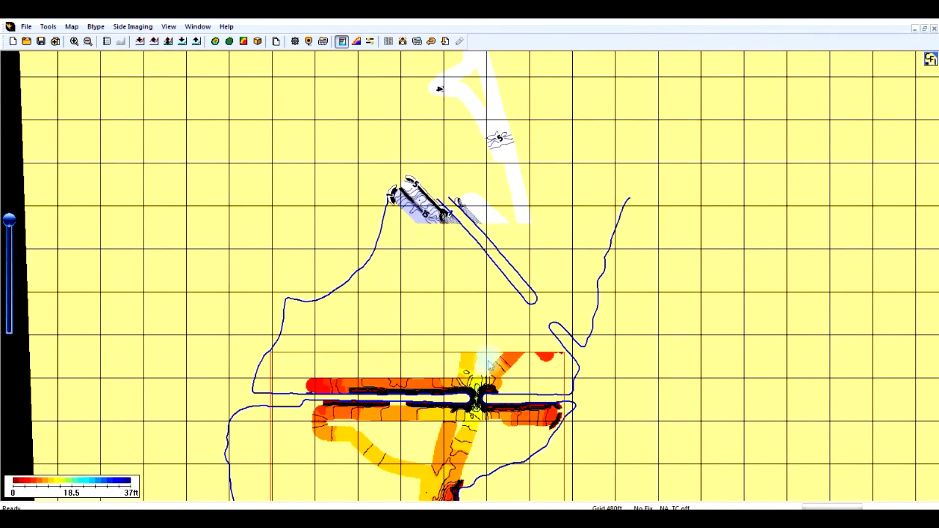
pyautogui.moveTo(421, 406); pyautogui.dragTo(373, 236)
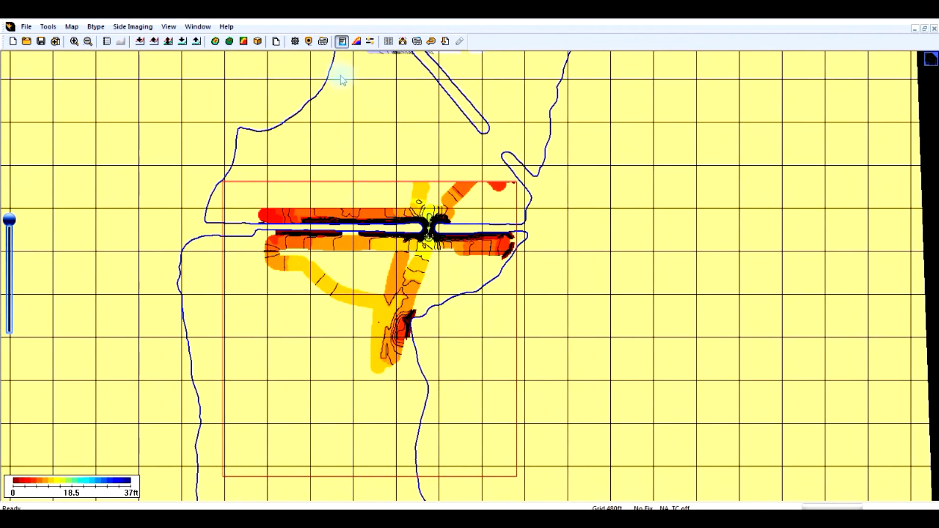
pyautogui.click(276, 41)
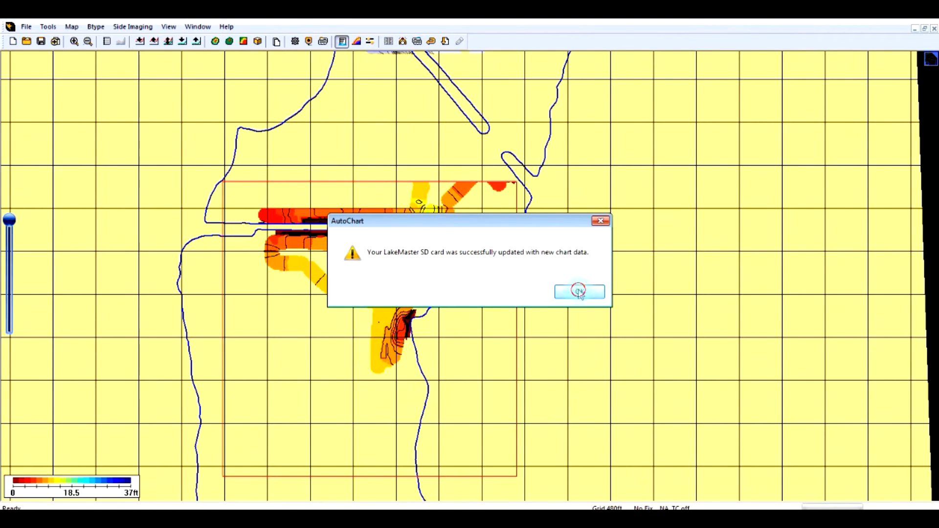
pyautogui.click(579, 293)
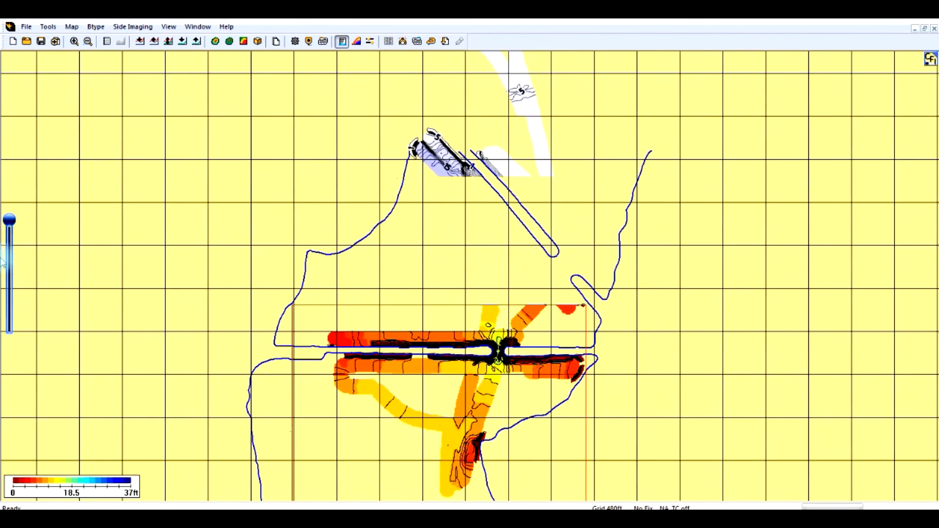
# Step: Make the depth overlay fully transparent and examine the gap between the mapped areas on the LakeMaster background
pyautogui.moveTo(9, 220); pyautogui.dragTo(7, 373)
pyautogui.moveTo(554, 213); pyautogui.dragTo(569, 290)
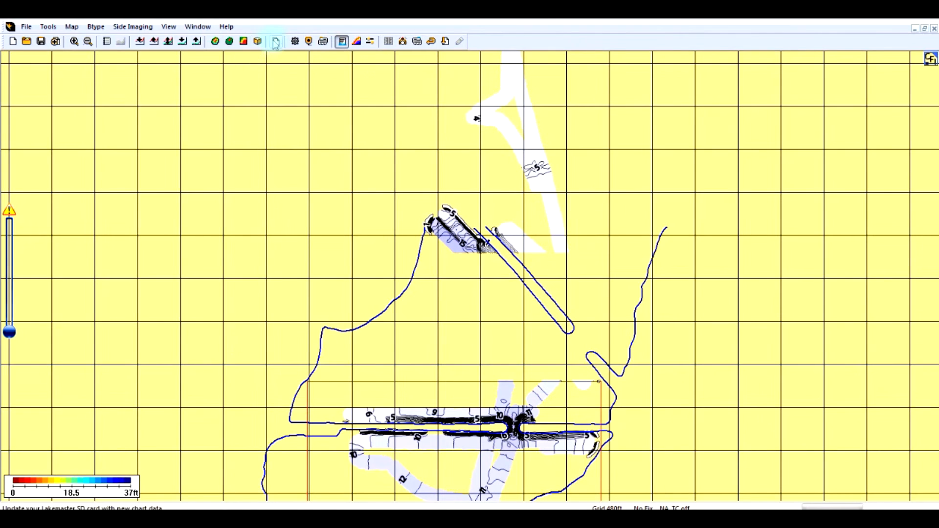
pyautogui.moveTo(434, 336); pyautogui.dragTo(504, 154)
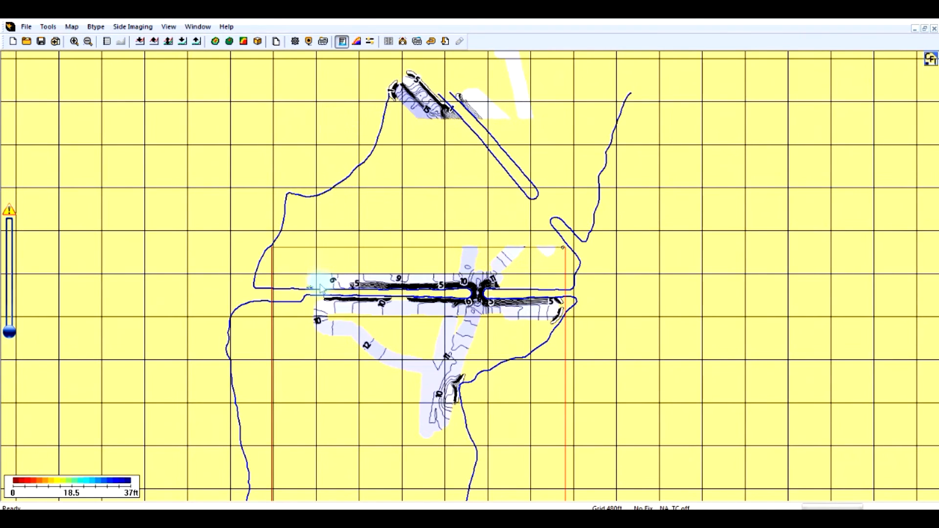
pyautogui.moveTo(430, 458); pyautogui.dragTo(627, 201)
pyautogui.moveTo(459, 297); pyautogui.dragTo(451, 448)
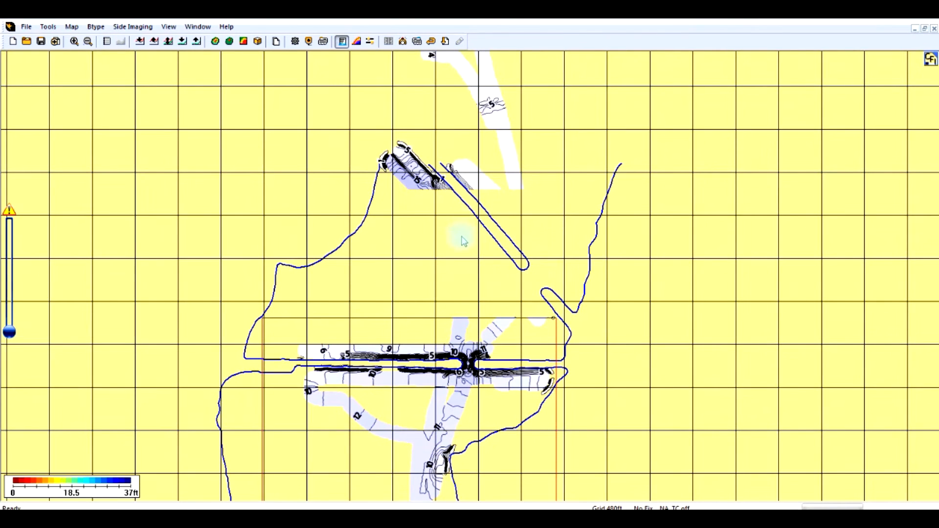
# Step: Re-center the mapping area over the gap between the two causeways, restore full overlay opacity and create the depth map
pyautogui.moveTo(453, 250); pyautogui.dragTo(455, 278)
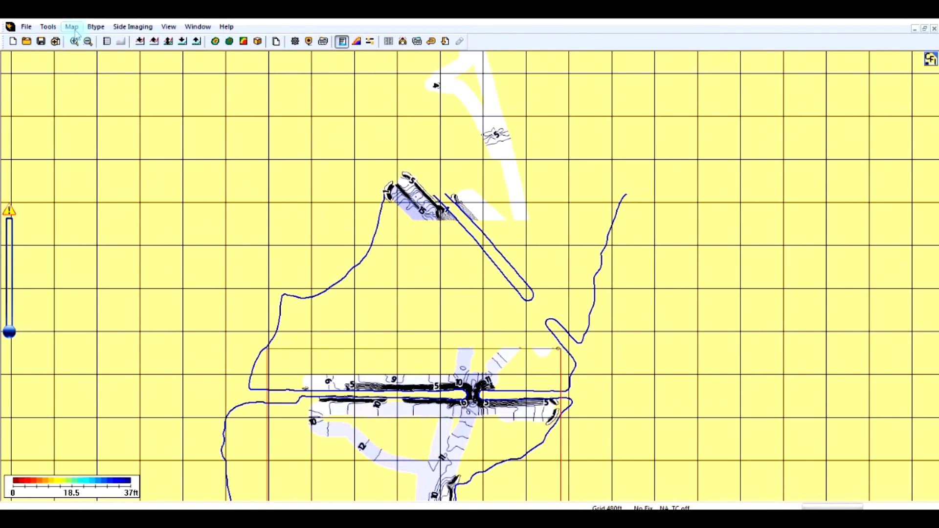
pyautogui.click(71, 27)
pyautogui.click(92, 127)
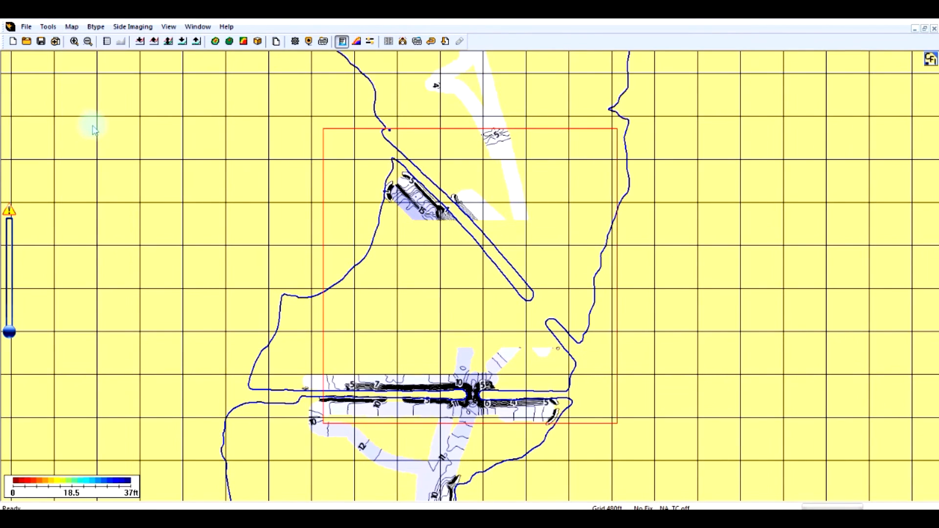
pyautogui.click(12, 328)
pyautogui.moveTo(12, 320); pyautogui.dragTo(10, 220)
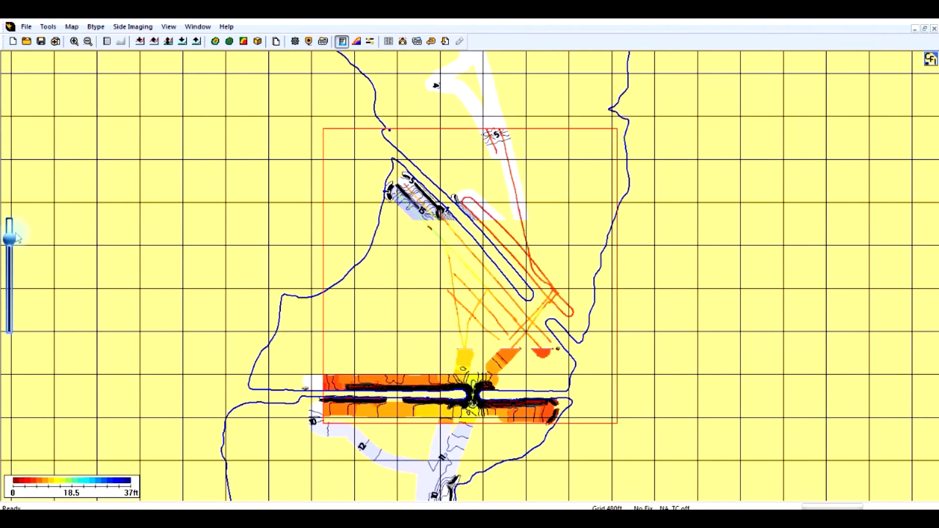
pyautogui.click(215, 42)
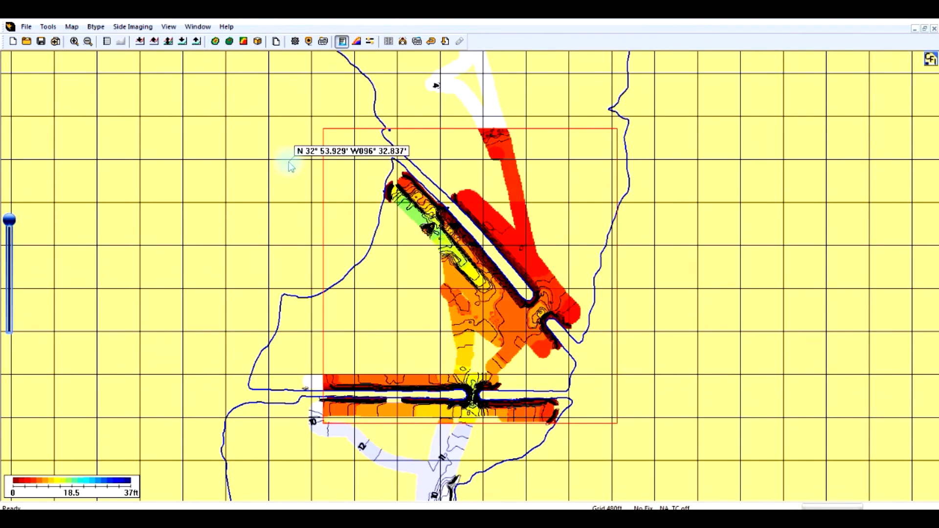
# Step: Update the LakeMaster card with the area between the causeways and make the overlay fully transparent to inspect the combined map
pyautogui.click(277, 42)
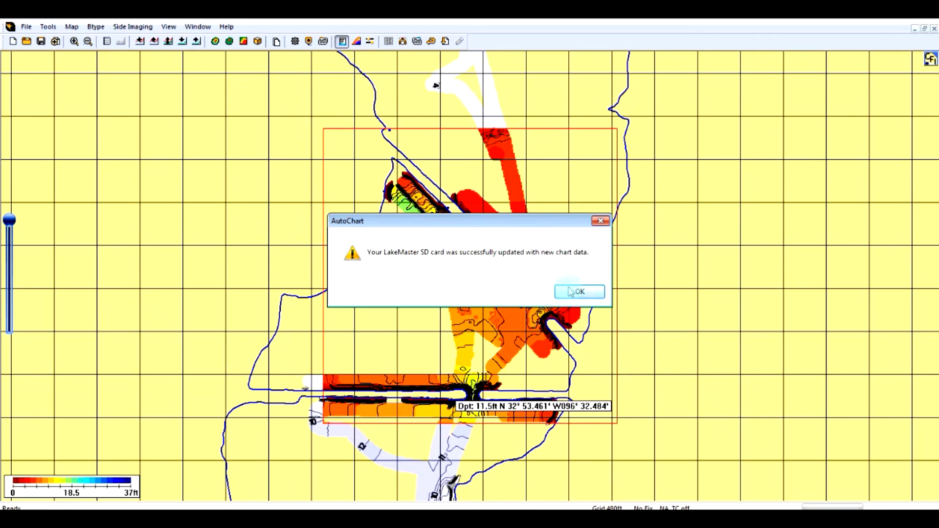
pyautogui.click(571, 292)
pyautogui.moveTo(9, 220); pyautogui.dragTo(14, 363)
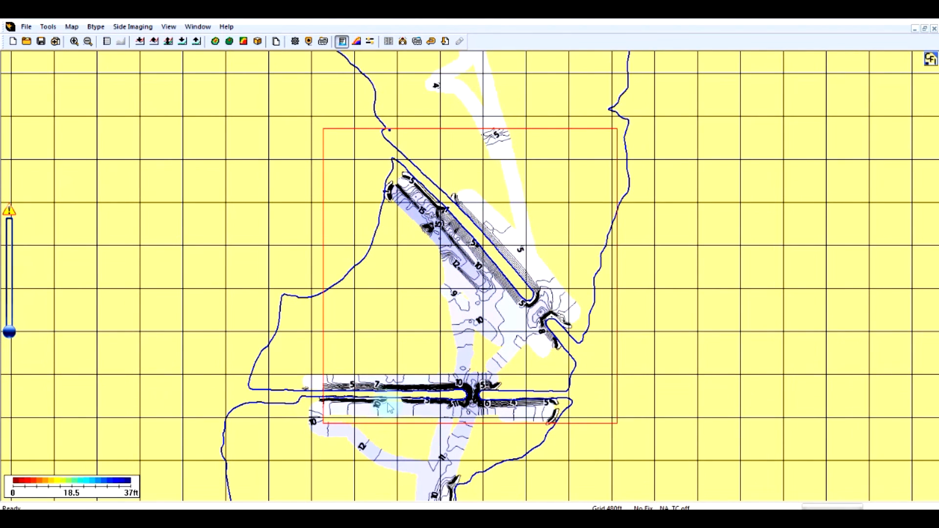
pyautogui.moveTo(401, 416); pyautogui.dragTo(423, 344)
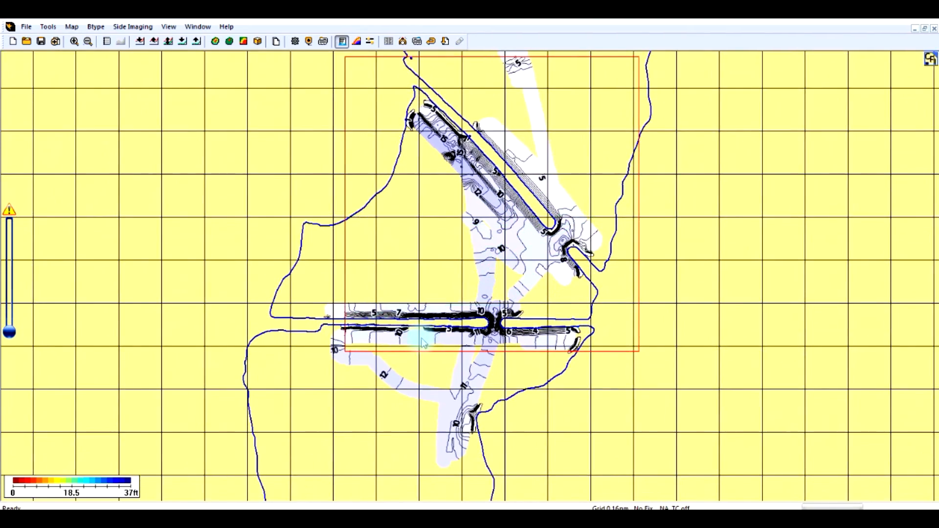
pyautogui.scroll(-1, 418, 342)
pyautogui.moveTo(464, 389)
pyautogui.mouseDown()
pyautogui.moveTo(468, 336)
pyautogui.moveTo(449, 377)
pyautogui.moveTo(450, 430)
pyautogui.mouseUp()
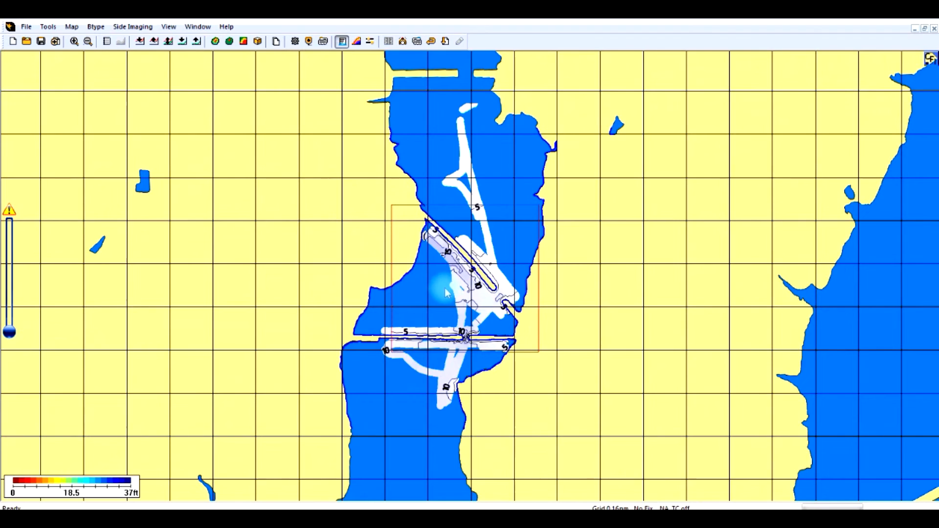
pyautogui.moveTo(460, 253); pyautogui.dragTo(466, 279)
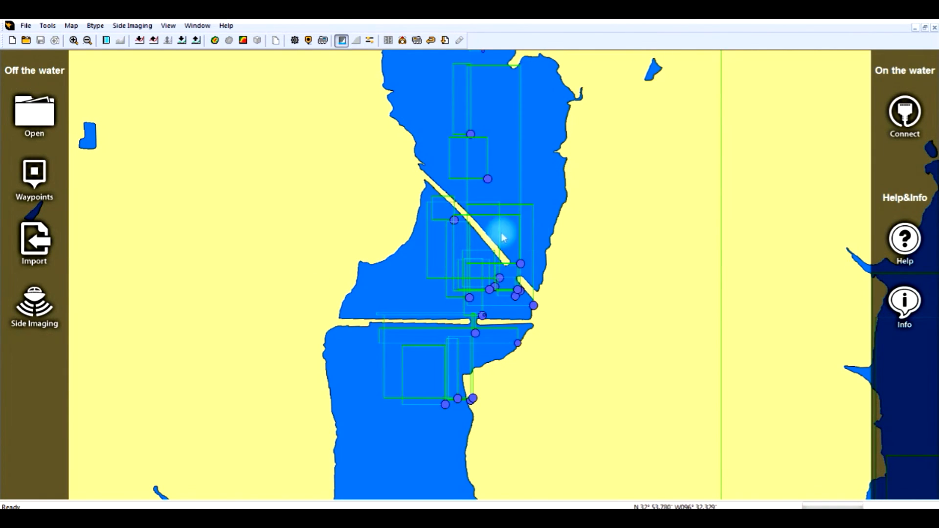
pyautogui.rightClick(509, 168)
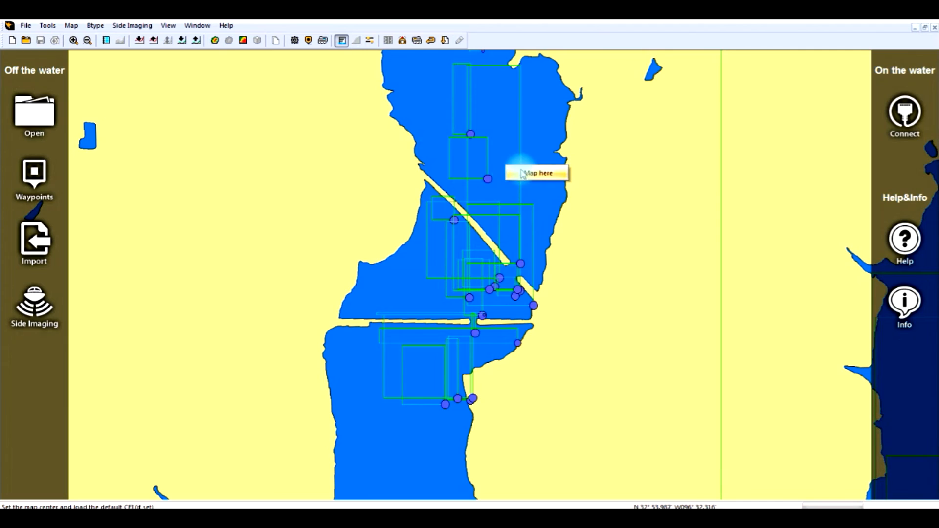
pyautogui.click(526, 173)
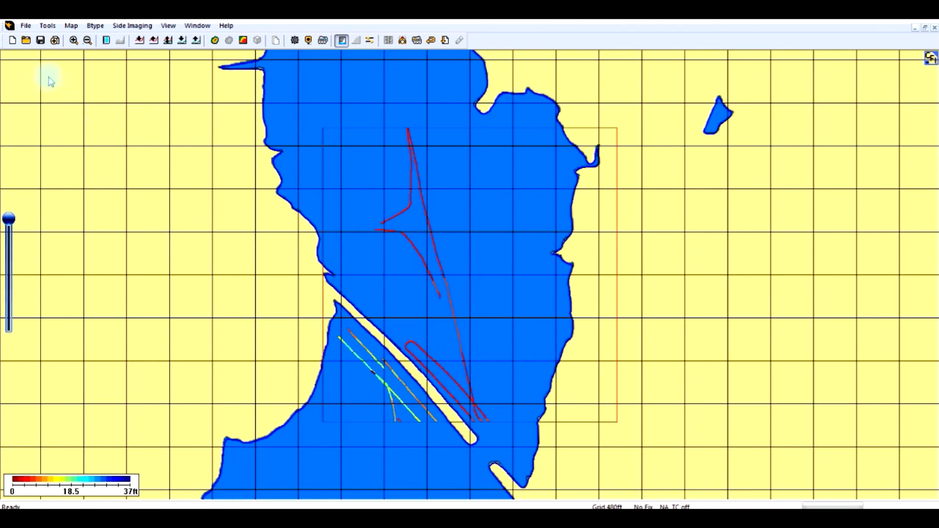
pyautogui.click(12, 40)
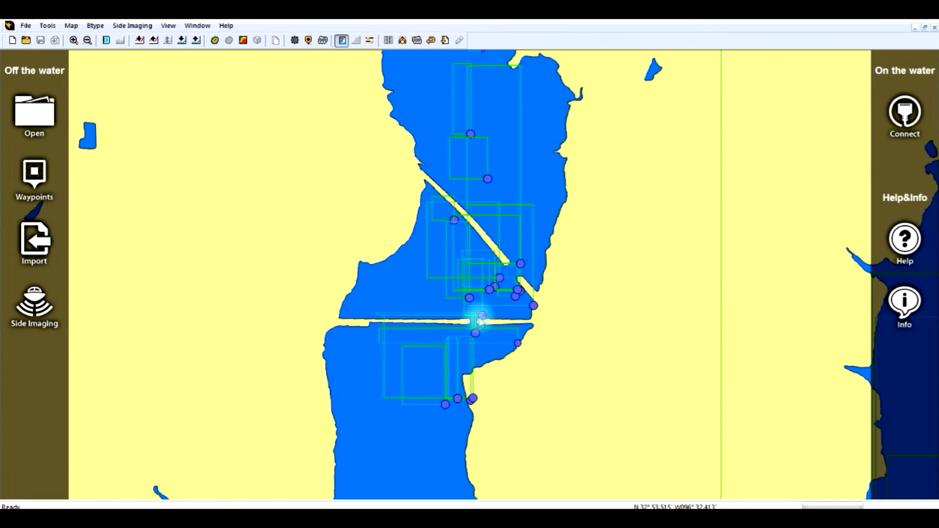
# Step: Center the mapping area on the R00258 recording marker north of the diagonal causeway and create the depth map
pyautogui.rightClick(471, 133)
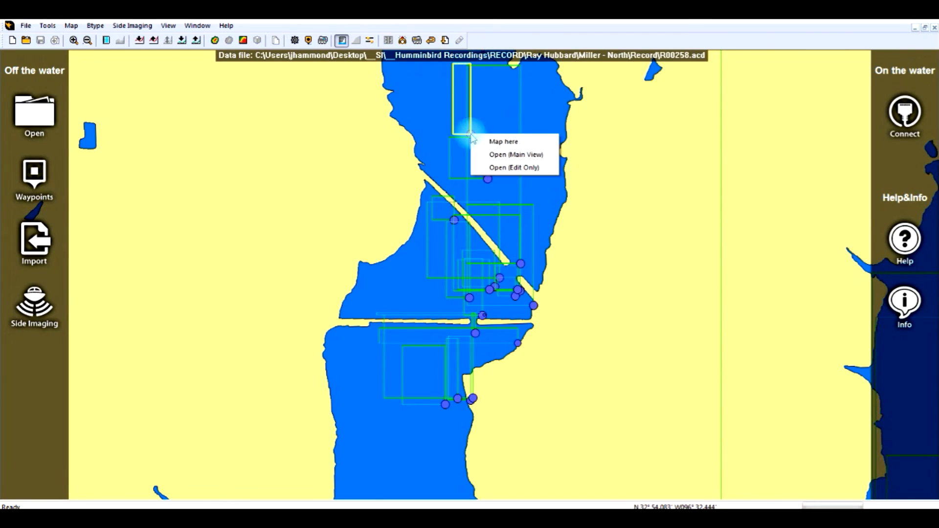
pyautogui.click(507, 143)
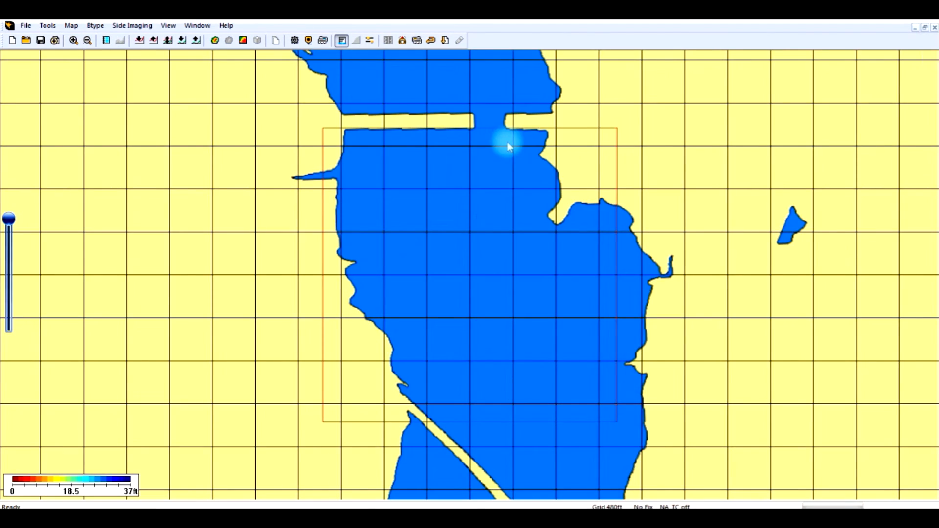
pyautogui.click(168, 40)
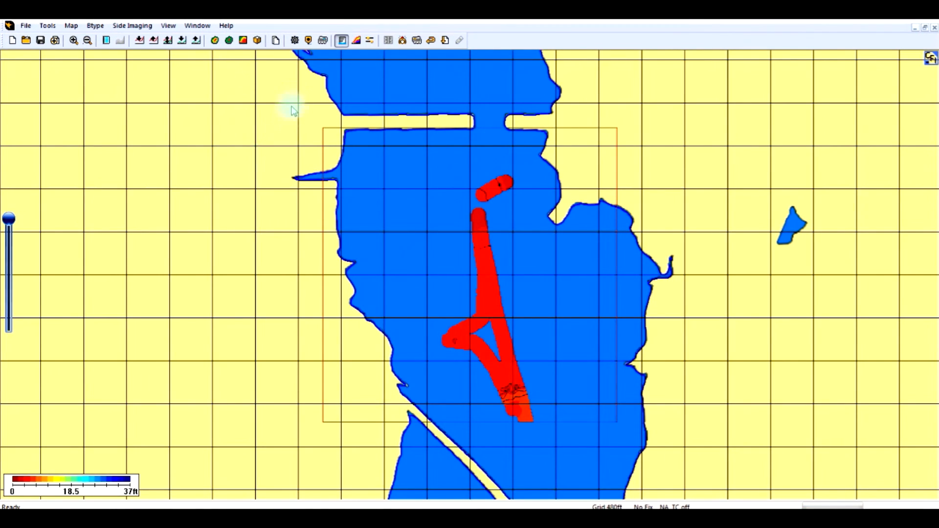
# Step: Update the LakeMaster card with the northern area and make the depth overlay fully transparent over the custom LakeMaster background
pyautogui.click(277, 41)
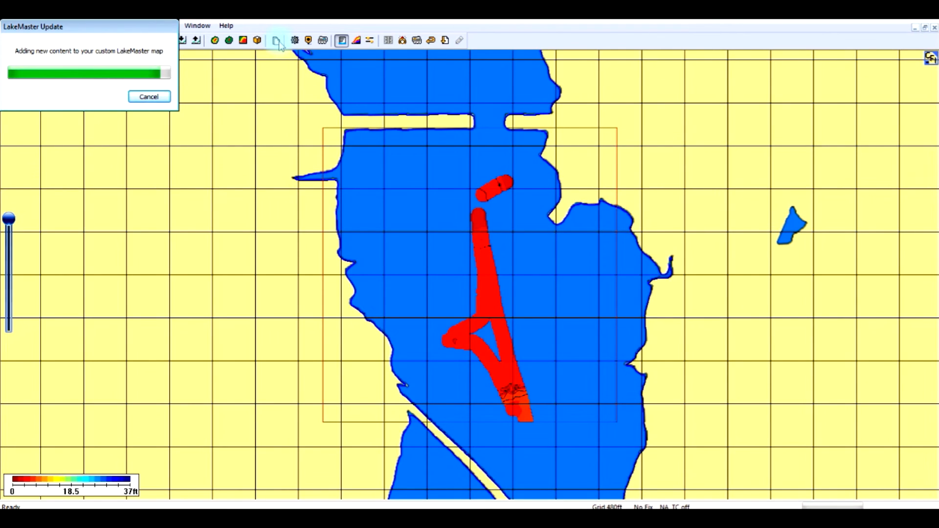
pyautogui.click(489, 300)
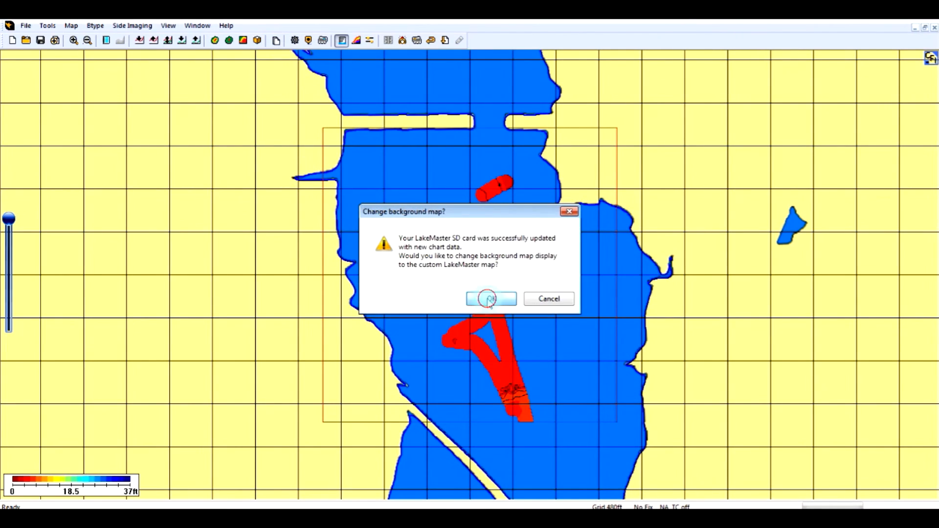
pyautogui.moveTo(9, 225); pyautogui.dragTo(4, 342)
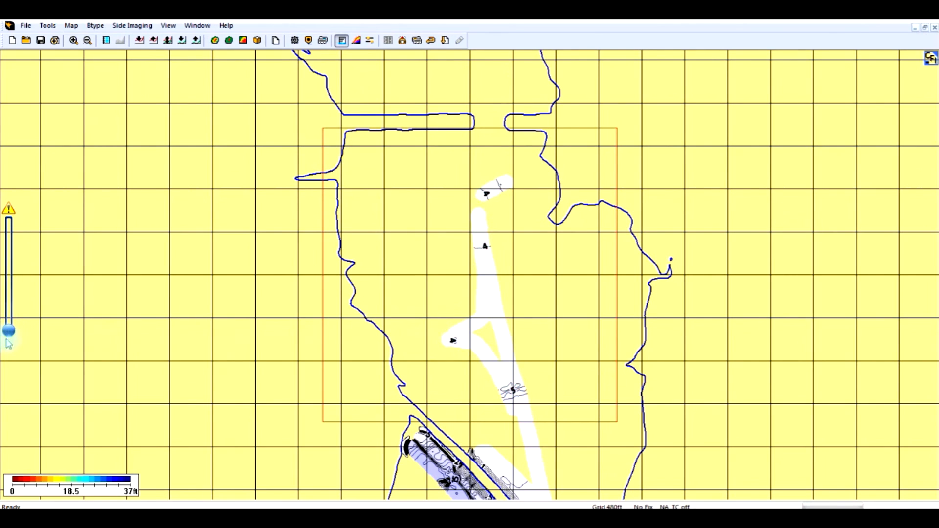
# Step: Examine the combined mapped areas on the LakeMaster background, from the whole lake down to the contours along the diagonal causeway
pyautogui.scroll(-2, 416, 269)
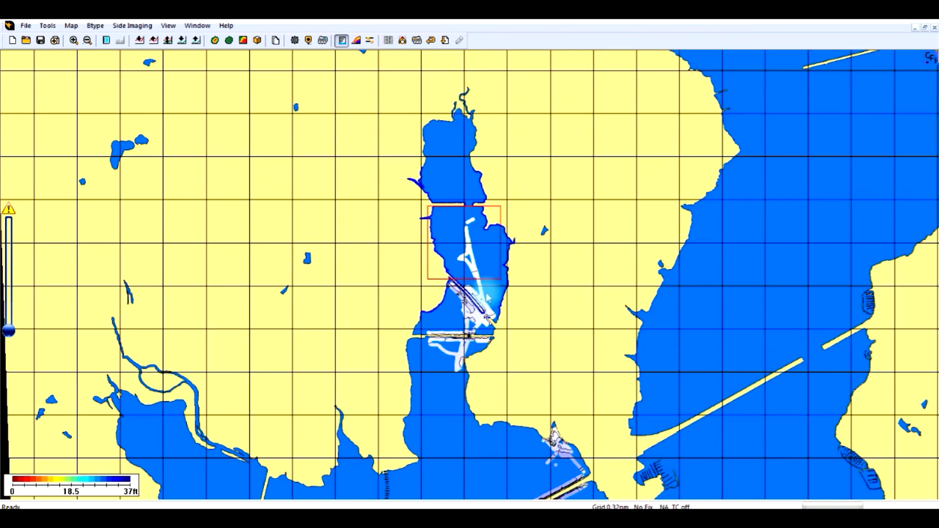
pyautogui.moveTo(497, 383); pyautogui.dragTo(428, 259)
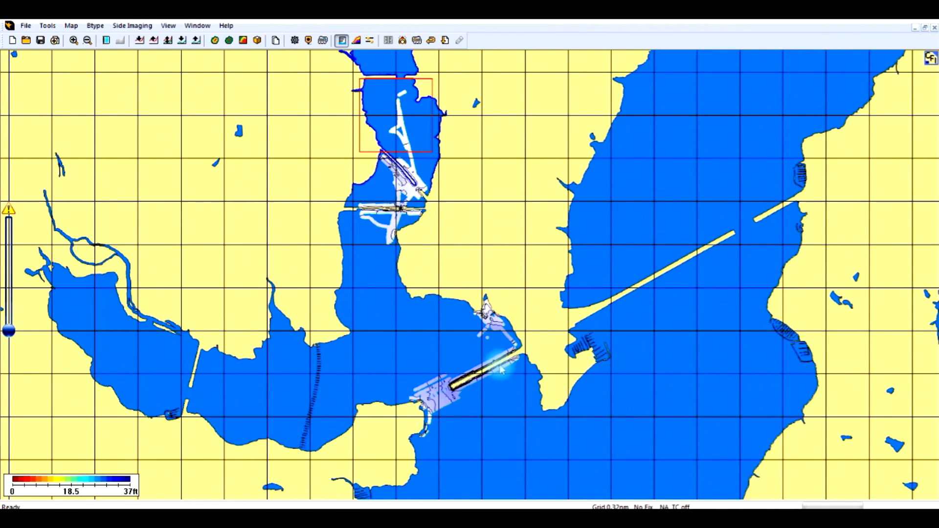
pyautogui.moveTo(399, 201); pyautogui.dragTo(435, 266)
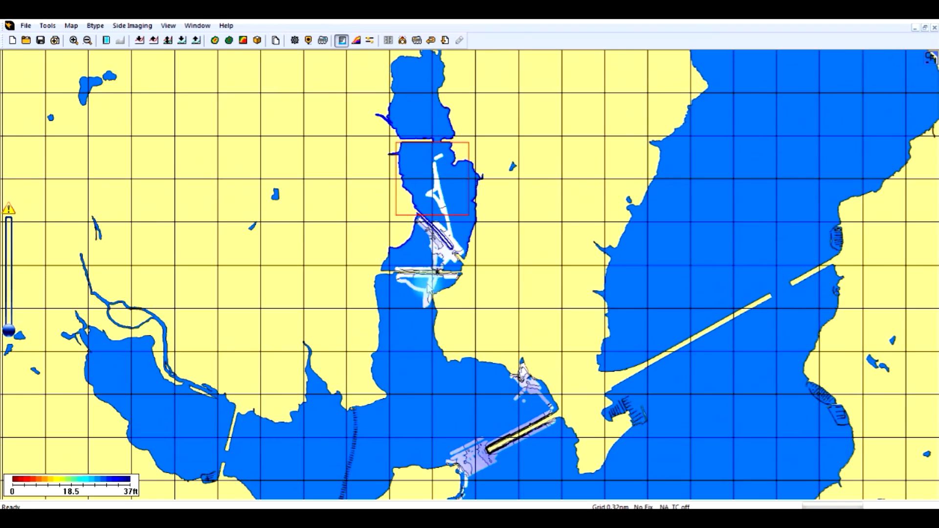
pyautogui.scroll(3, 419, 270)
pyautogui.moveTo(268, 142); pyautogui.dragTo(472, 430)
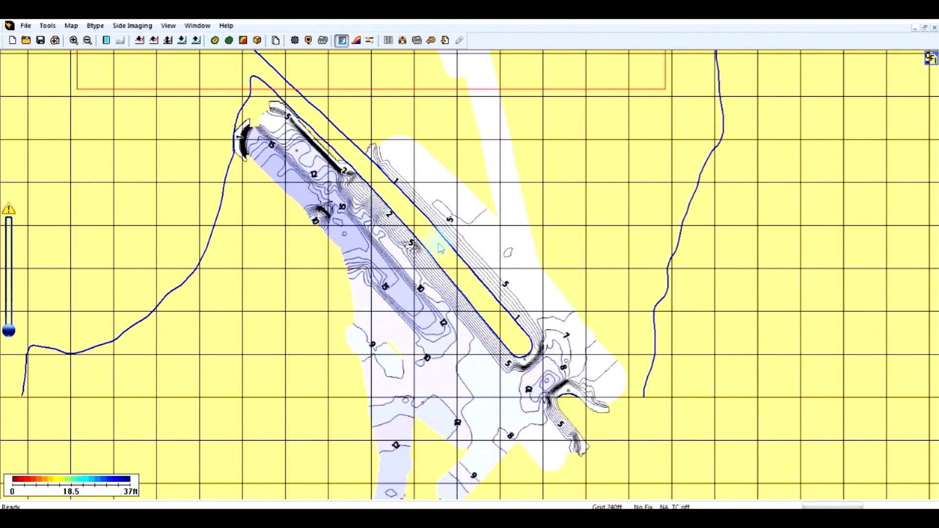
pyautogui.scroll(-1, 437, 242)
pyautogui.moveTo(449, 380); pyautogui.dragTo(552, 226)
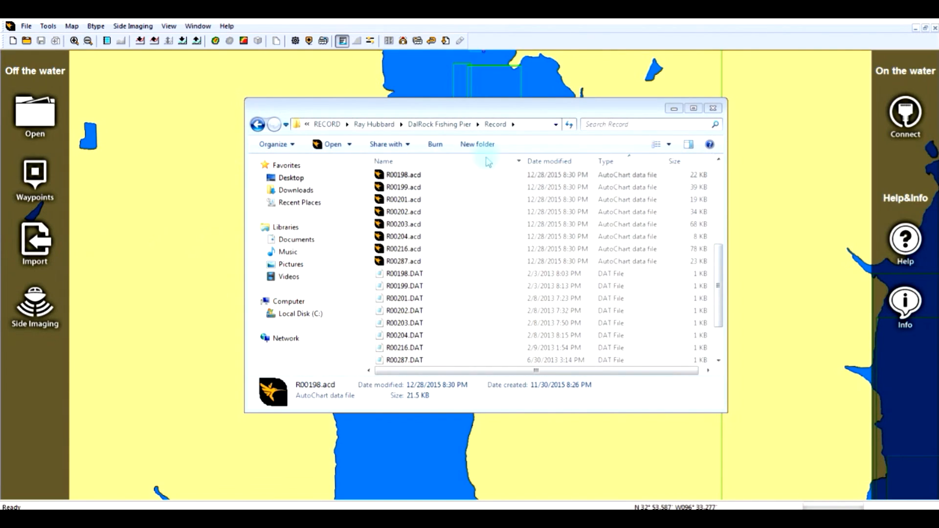
# Step: Open R00198.acd from the DalRock Fishing Pier recordings and view its track around the jetty
pyautogui.doubleClick(404, 175)
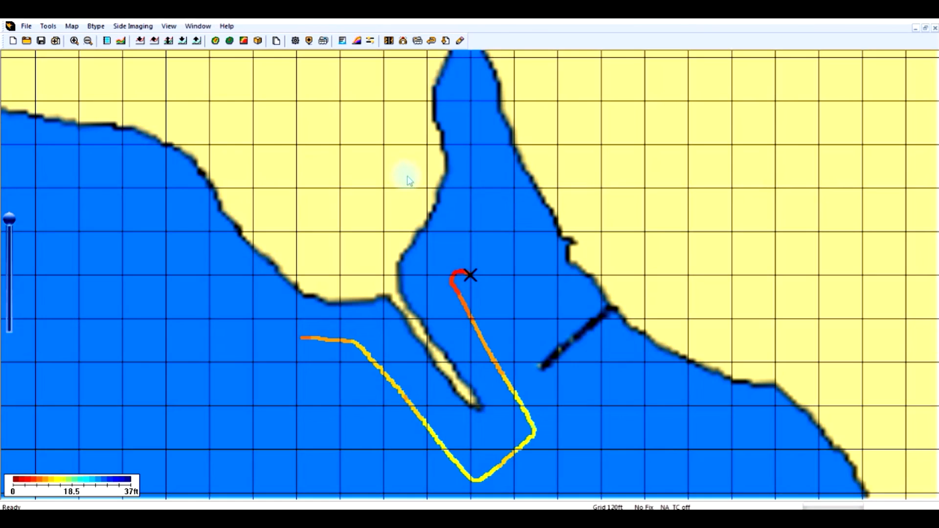
pyautogui.scroll(-2, 457, 286)
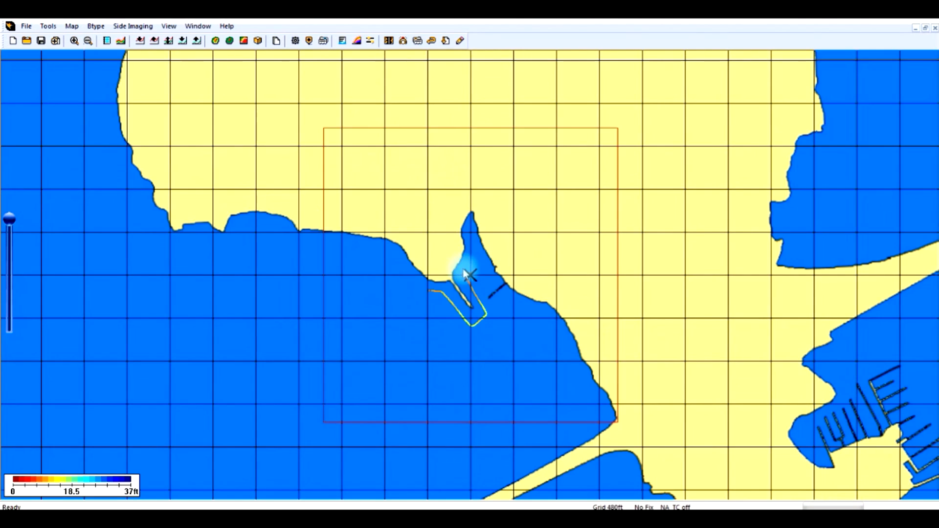
pyautogui.moveTo(419, 350); pyautogui.dragTo(421, 336)
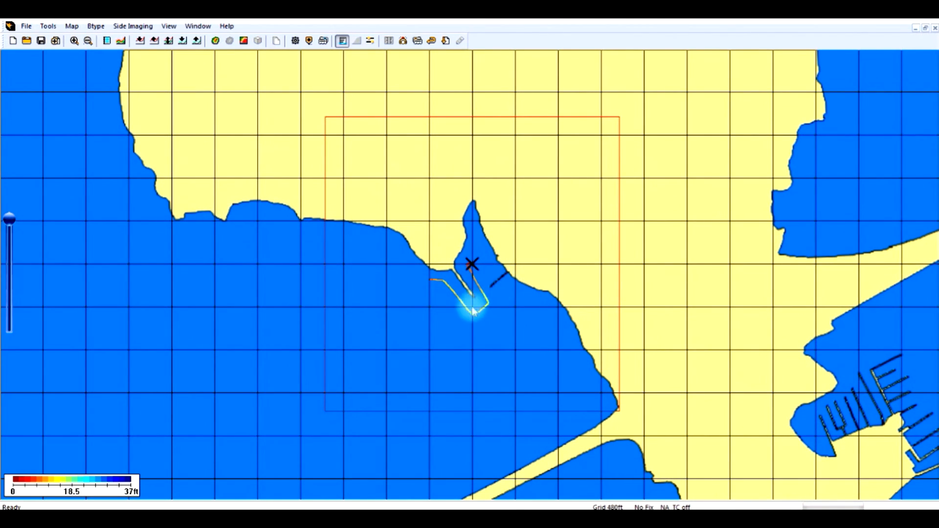
pyautogui.scroll(1, 498, 331)
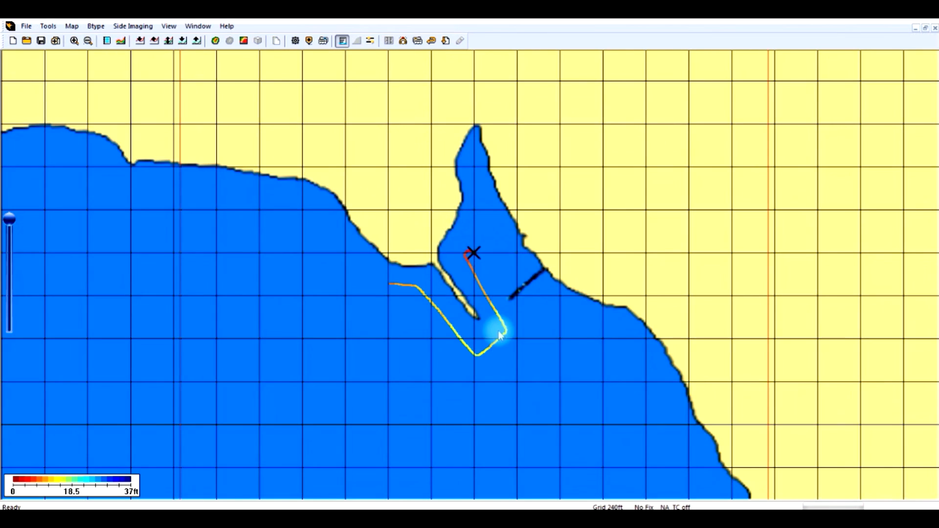
# Step: Create the depth map from the track around the jetty, inspect its contours and close the map
pyautogui.click(215, 42)
pyautogui.scroll(1, 544, 356)
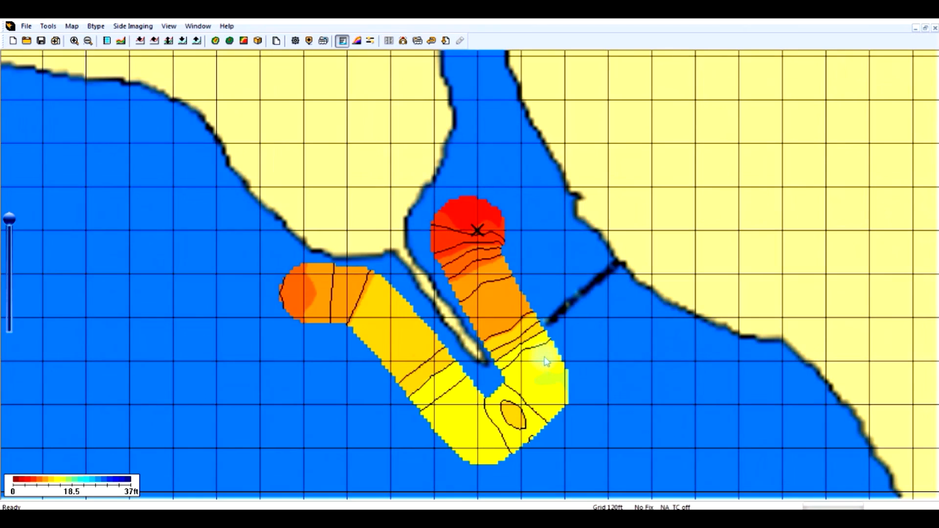
pyautogui.moveTo(532, 365); pyautogui.dragTo(542, 324)
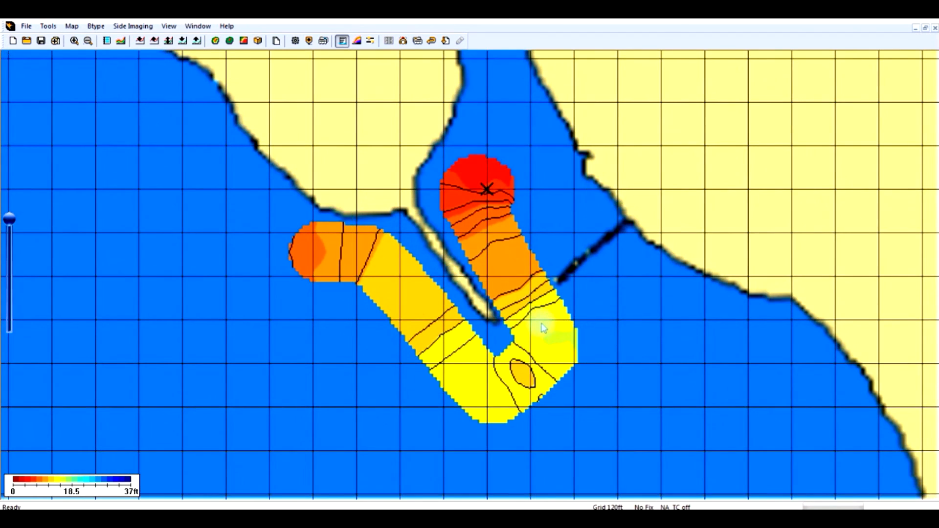
pyautogui.scroll(-1, 543, 327)
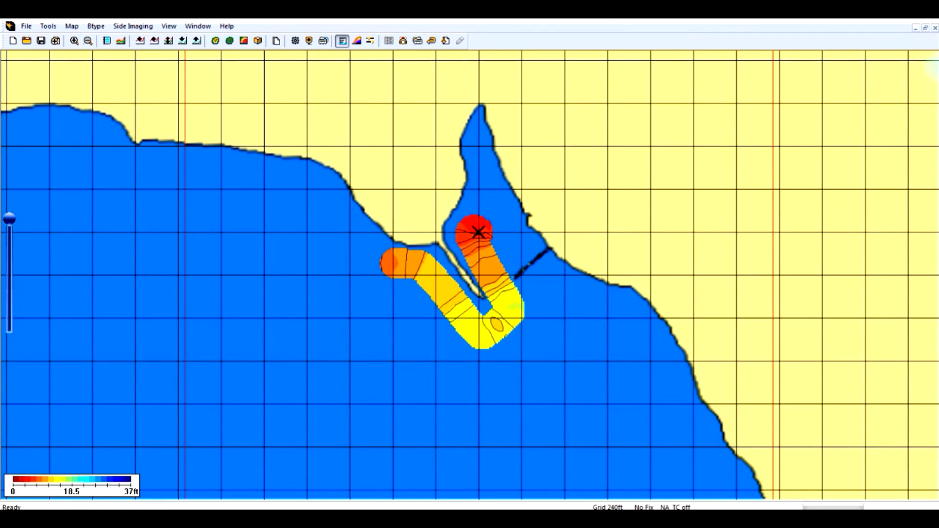
pyautogui.click(935, 29)
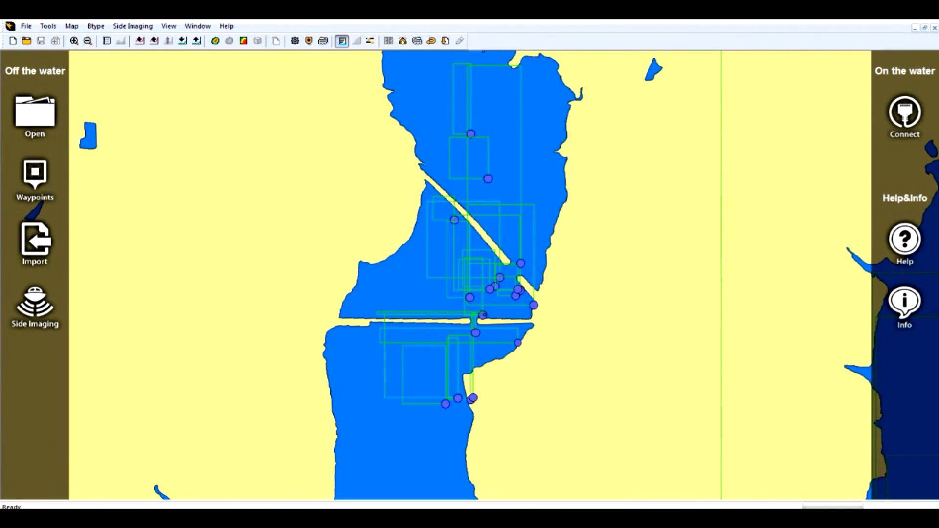
# Step: Open R00621.acd from the 100-Johnson Lake AC folder and view where its track lies on the lake
pyautogui.hotkey('alt', 'Tab')
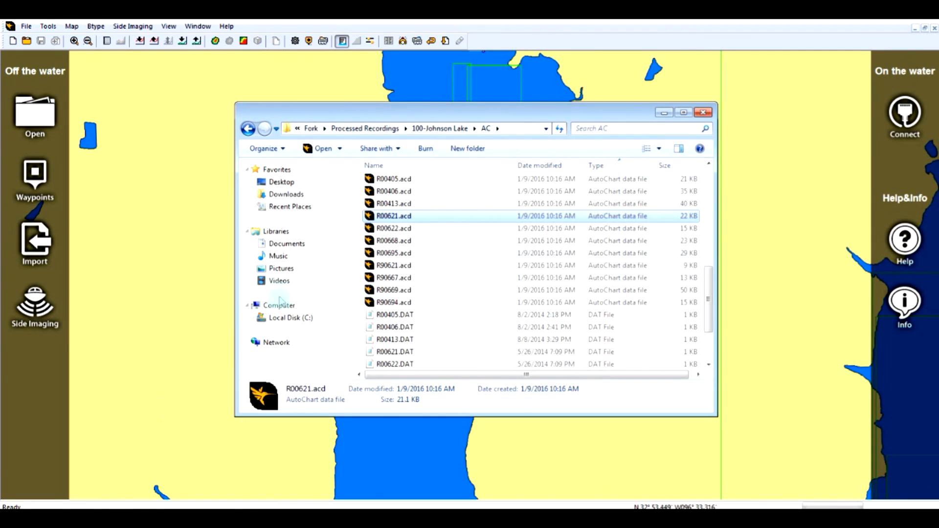
pyautogui.doubleClick(394, 219)
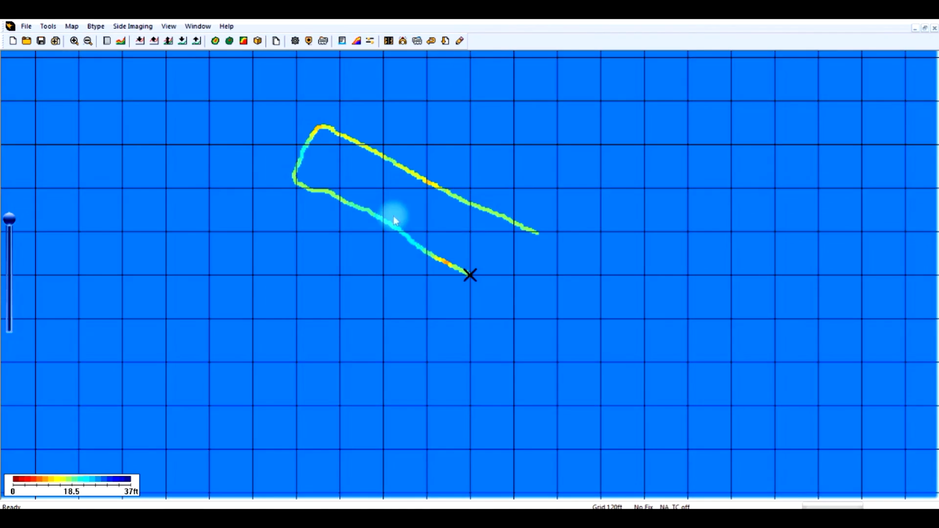
pyautogui.scroll(-3, 453, 249)
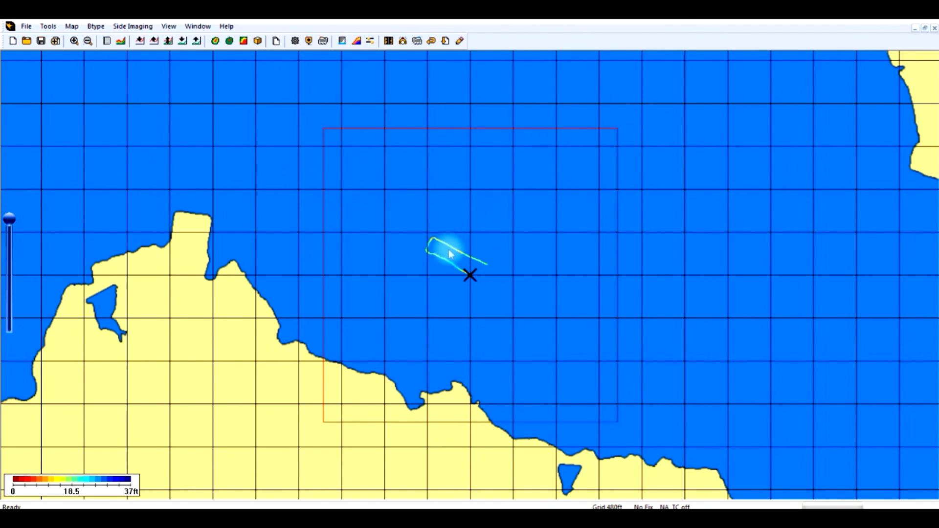
pyautogui.scroll(-3, 418, 330)
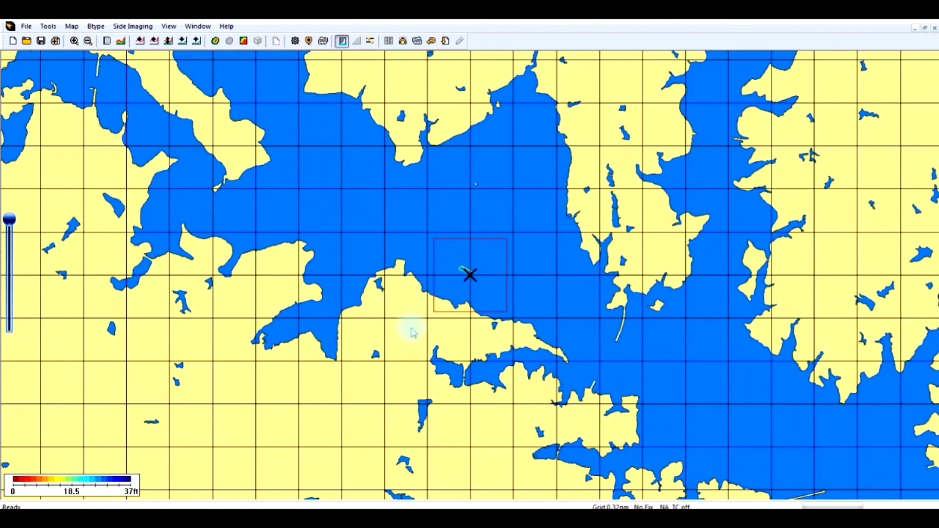
pyautogui.scroll(1, 441, 267)
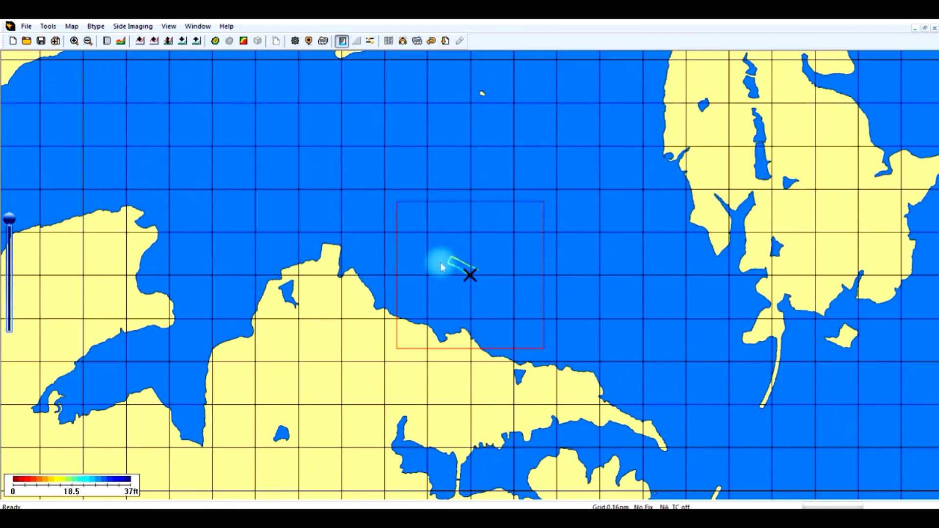